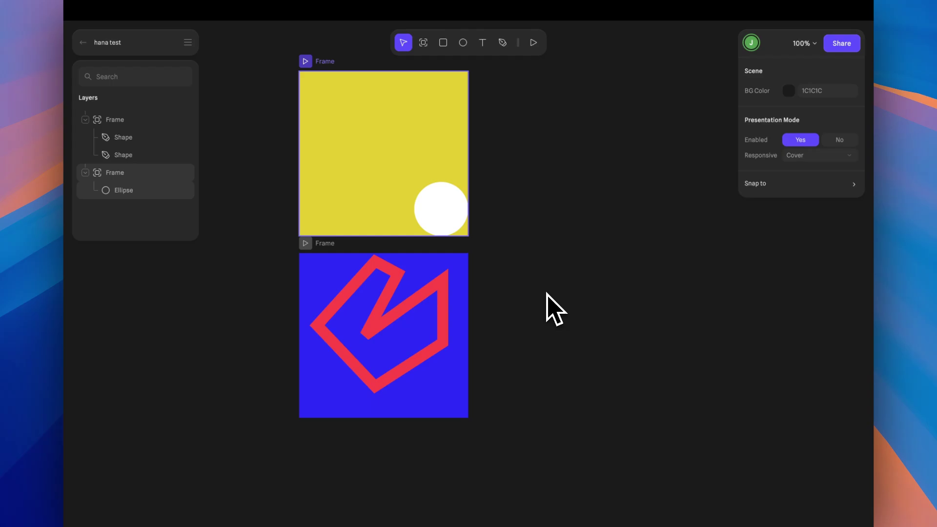
Draw a new 309×366 frame beside the yellow frame and move it level with it
{"action": "left_click", "coordinate": [481, 178]}
{"action": "scroll", "coordinate": [501, 225], "scroll_direction": "up", "scroll_amount": 2}
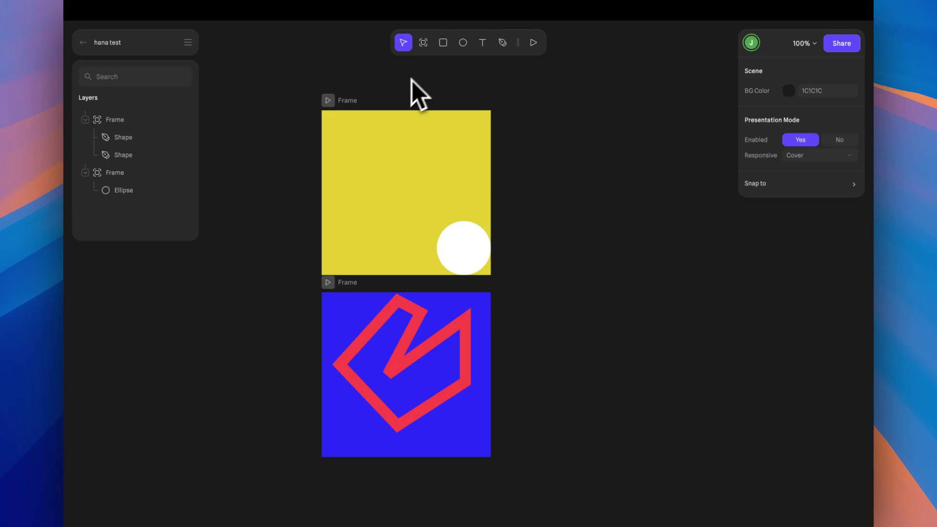
{"action": "left_click", "coordinate": [359, 100]}
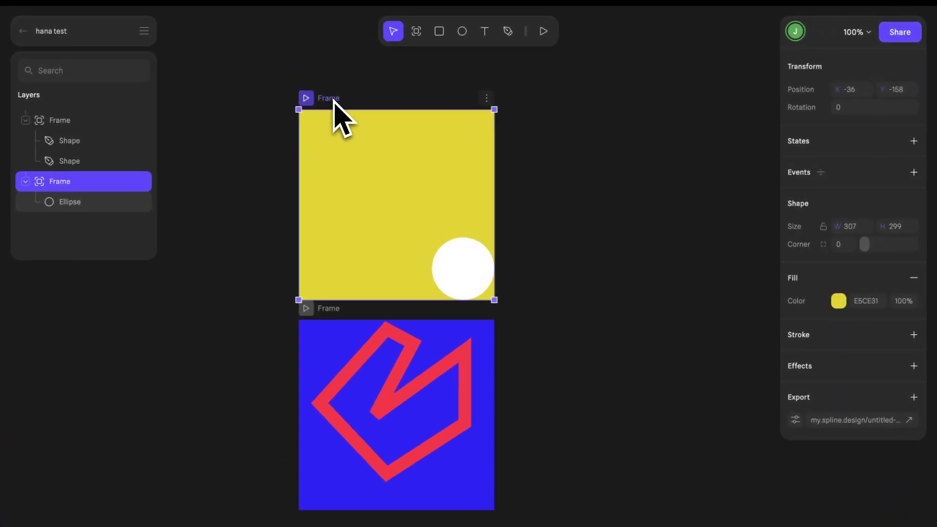
{"action": "left_click", "coordinate": [423, 86]}
{"action": "mouse_move", "coordinate": [550, 140]}
{"action": "left_mouse_down"}
{"action": "mouse_move", "coordinate": [621, 259]}
{"action": "mouse_move", "coordinate": [732, 335]}
{"action": "mouse_move", "coordinate": [746, 374]}
{"action": "left_mouse_up"}
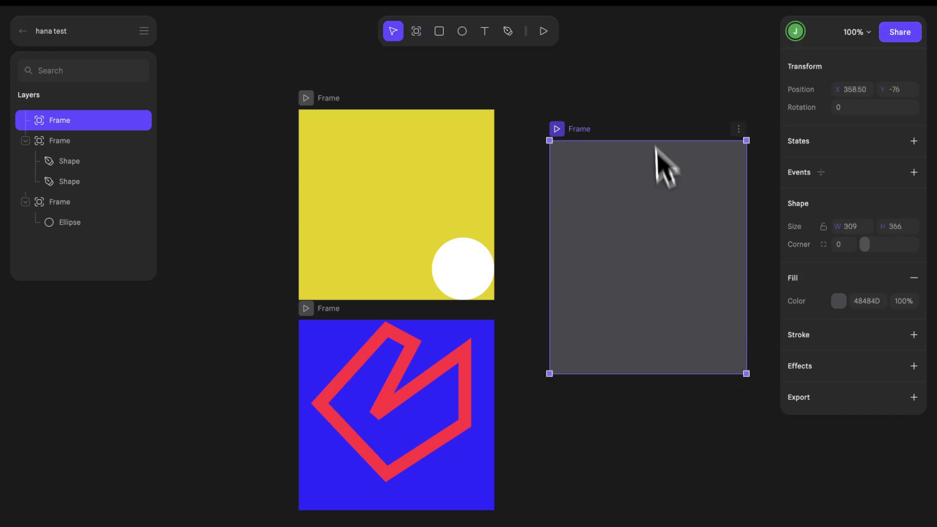
{"action": "left_click", "coordinate": [652, 122]}
{"action": "scroll", "coordinate": [649, 215], "scroll_direction": "right", "scroll_amount": 2}
{"action": "scroll", "coordinate": [649, 215], "scroll_direction": "down", "scroll_amount": 1}
{"action": "scroll", "coordinate": [649, 215], "scroll_direction": "right", "scroll_amount": 2}
{"action": "left_click_drag", "start_coordinate": [628, 220], "coordinate": [623, 185]}
Fill the new frame with lavender 8E8EDC
{"action": "left_click", "coordinate": [638, 71]}
{"action": "left_click", "coordinate": [605, 156]}
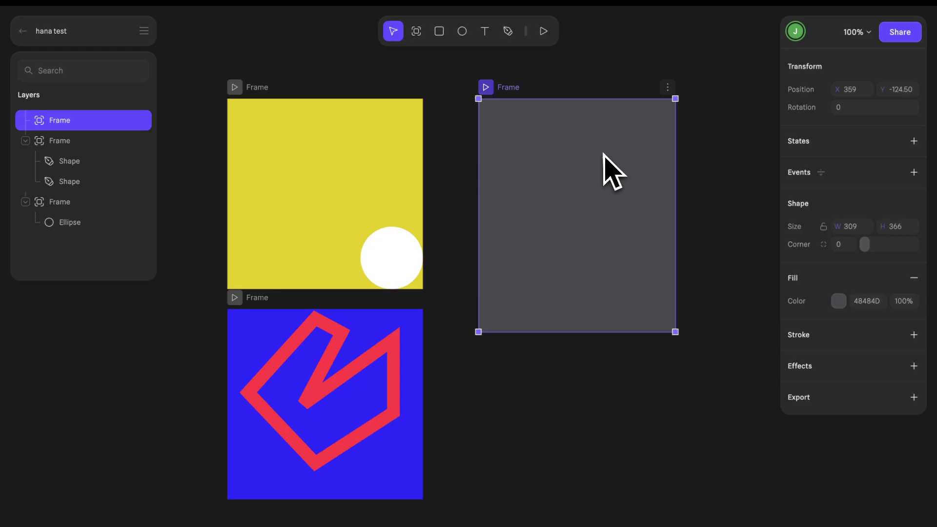
{"action": "left_click", "coordinate": [839, 301]}
{"action": "left_click_drag", "start_coordinate": [825, 344], "coordinate": [834, 337]}
{"action": "left_click", "coordinate": [701, 131]}
{"action": "left_click", "coordinate": [702, 132]}
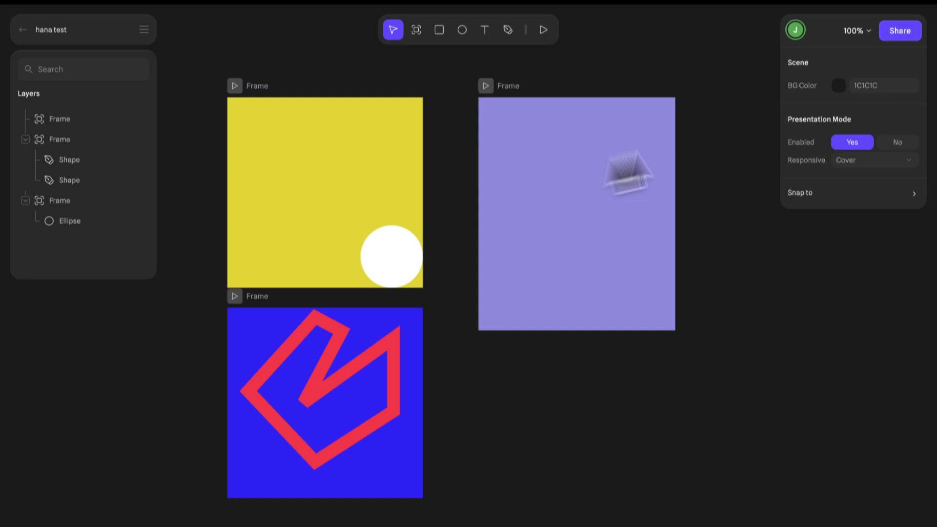
{"action": "left_click", "coordinate": [635, 286]}
Delete a stray rectangle drawn below the frame and draw a square inside the lavender frame
{"action": "left_click", "coordinate": [616, 423]}
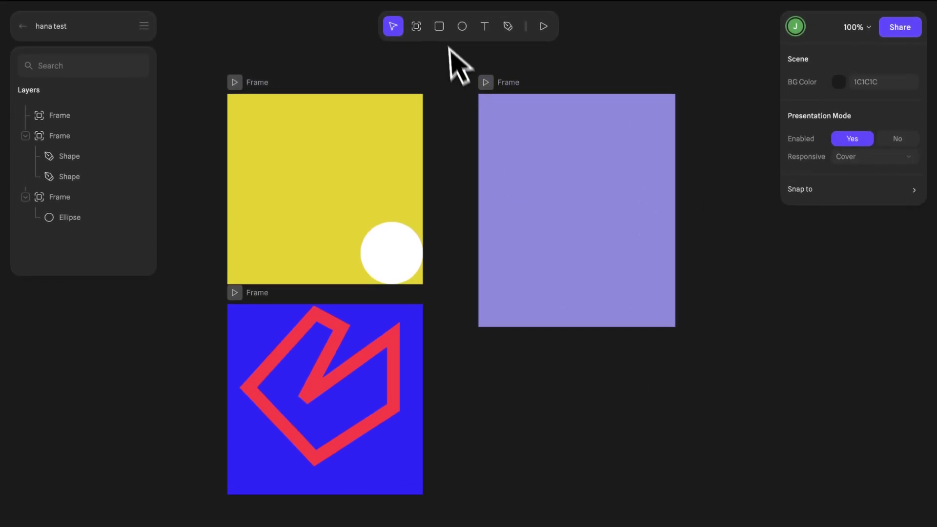
{"action": "left_click", "coordinate": [439, 19]}
{"action": "left_click_drag", "start_coordinate": [498, 337], "coordinate": [640, 495]}
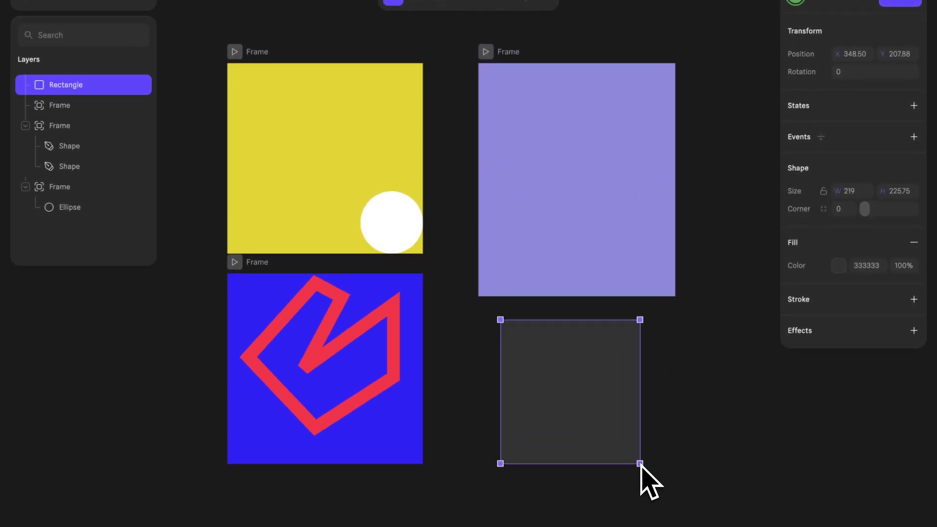
{"action": "key", "text": "Delete"}
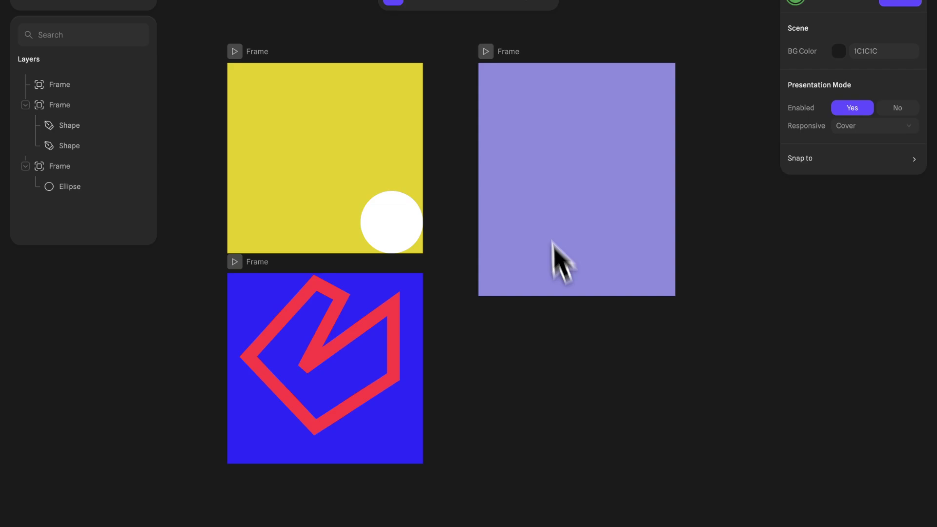
{"action": "left_click", "coordinate": [540, 210]}
{"action": "left_click", "coordinate": [438, 23]}
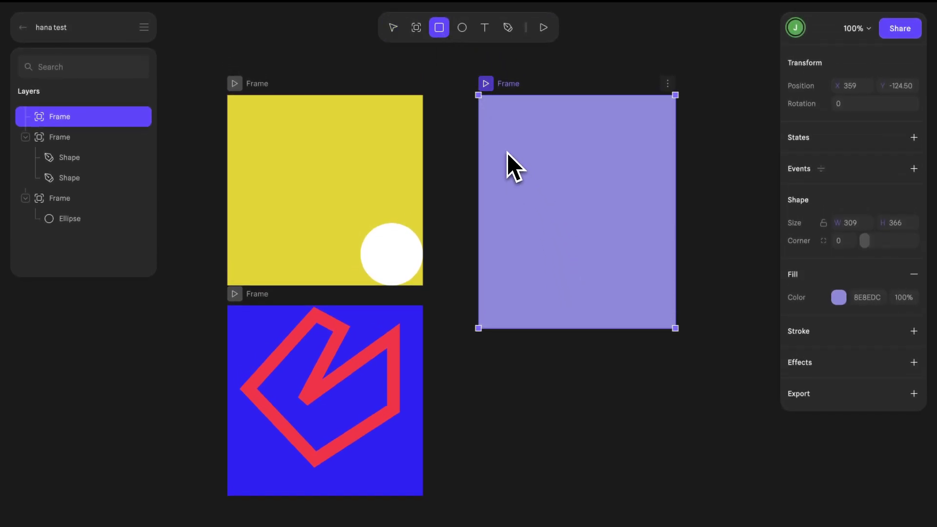
{"action": "left_click_drag", "start_coordinate": [515, 154], "coordinate": [596, 244]}
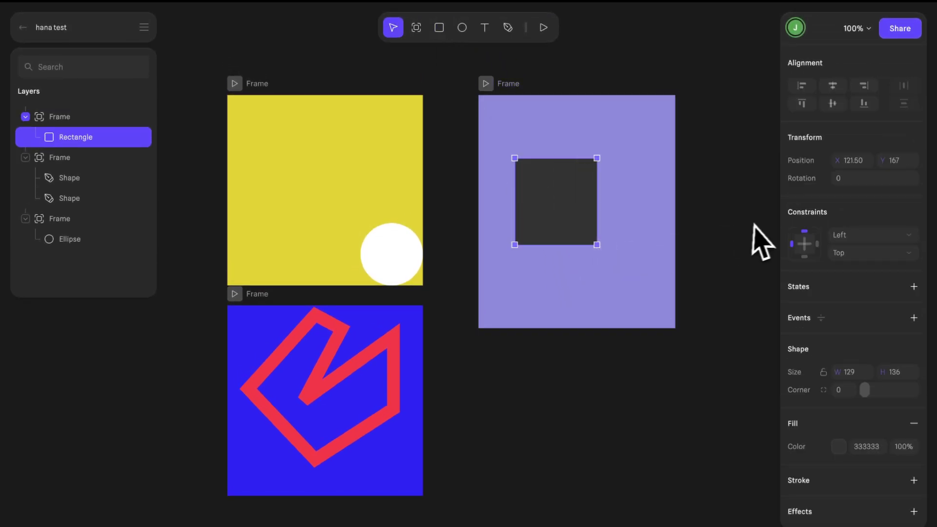
Fill the square pink (E28E8E) and move it toward the frame's top-left corner
{"action": "left_click", "coordinate": [638, 226]}
{"action": "left_click", "coordinate": [558, 205]}
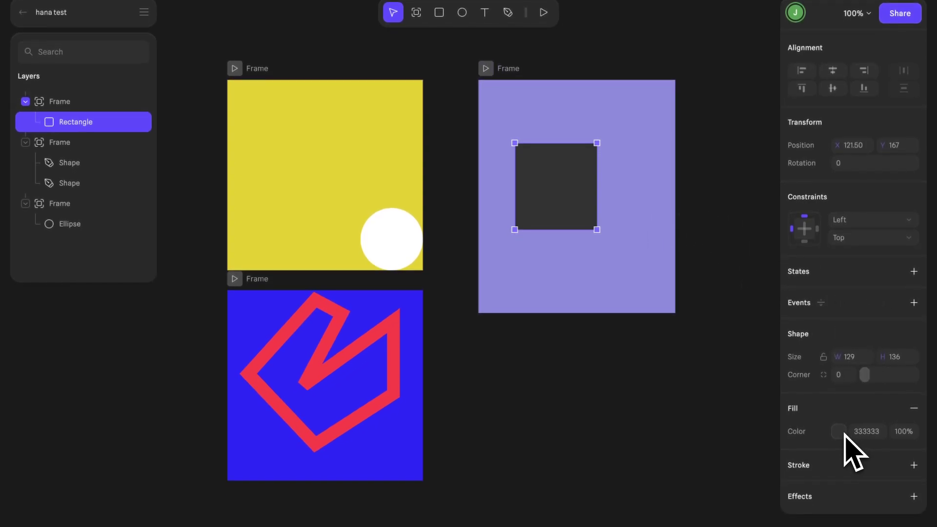
{"action": "left_click", "coordinate": [840, 448]}
{"action": "mouse_move", "coordinate": [842, 347]}
{"action": "left_mouse_down"}
{"action": "mouse_move", "coordinate": [843, 273]}
{"action": "mouse_move", "coordinate": [833, 240]}
{"action": "mouse_move", "coordinate": [818, 236]}
{"action": "mouse_move", "coordinate": [838, 237]}
{"action": "left_mouse_up"}
{"action": "left_click", "coordinate": [698, 217]}
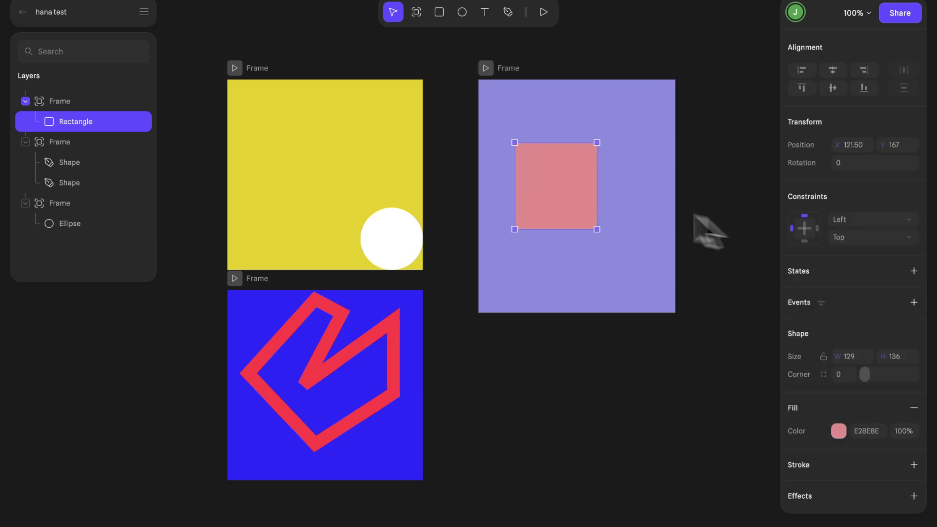
{"action": "left_click", "coordinate": [727, 227]}
{"action": "left_click", "coordinate": [523, 181]}
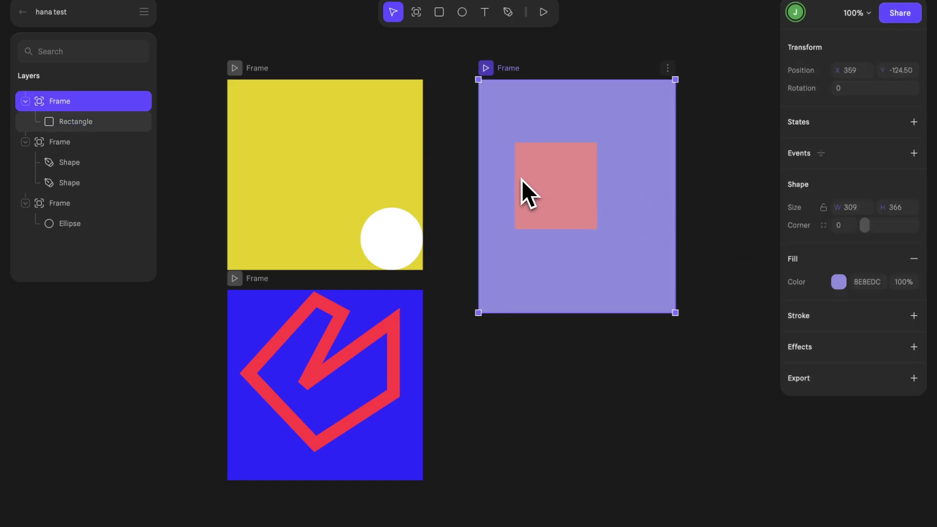
{"action": "left_click", "coordinate": [555, 198]}
{"action": "left_click_drag", "start_coordinate": [554, 199], "coordinate": [517, 165]}
Add a second State to the pink square
{"action": "left_click", "coordinate": [725, 191]}
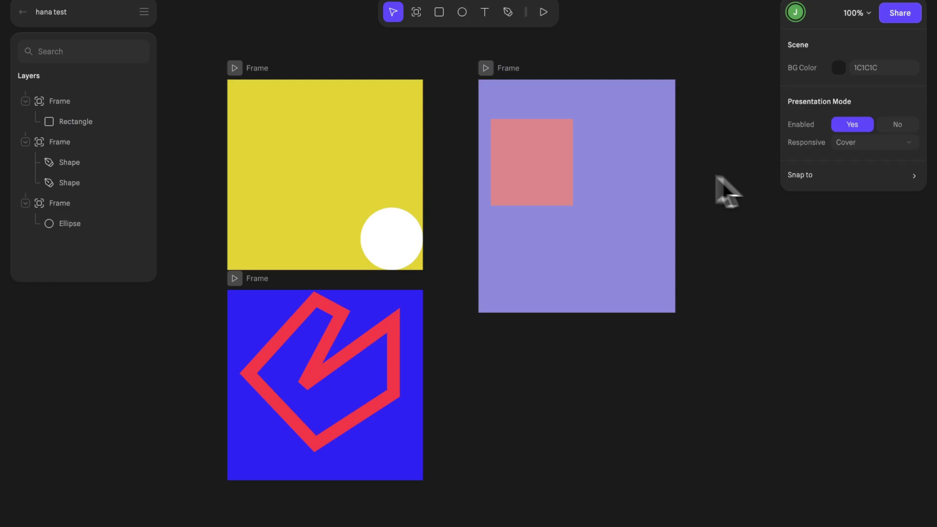
{"action": "left_click", "coordinate": [559, 164]}
{"action": "left_click", "coordinate": [559, 163]}
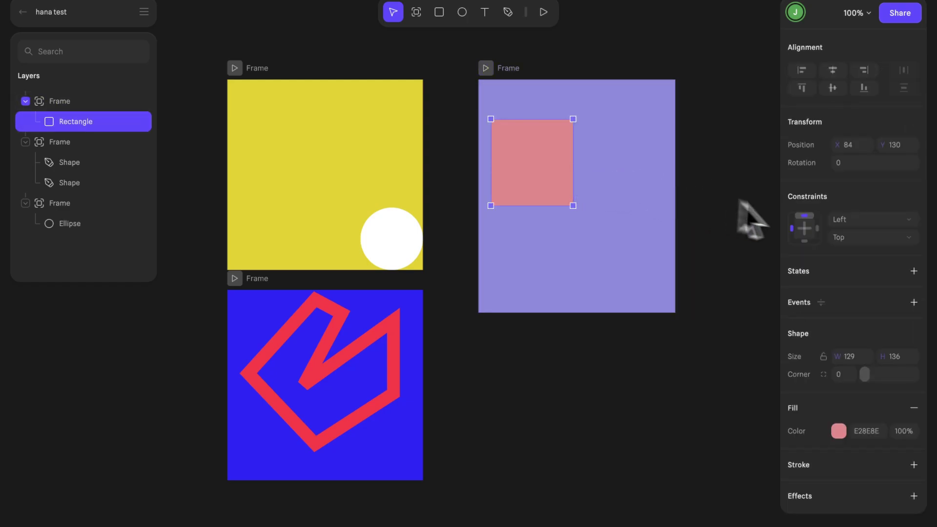
{"action": "left_click", "coordinate": [913, 271]}
{"action": "left_click", "coordinate": [840, 296]}
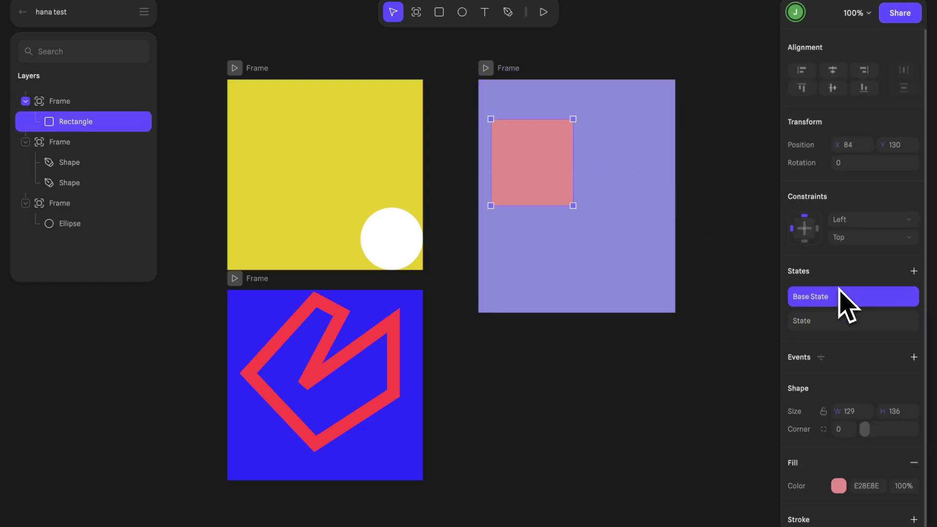
{"action": "left_click", "coordinate": [834, 320]}
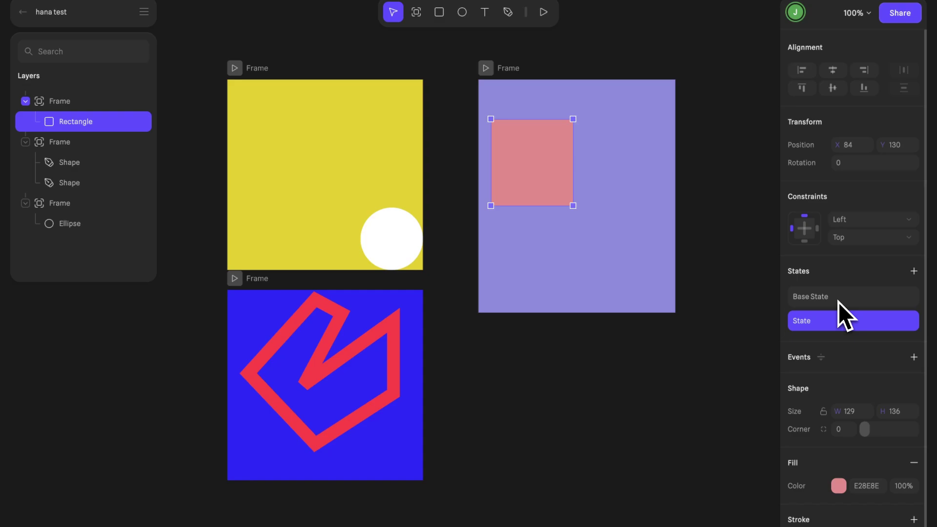
Place the square at X 64 in the Base State and X 241 in the second State
{"action": "left_click", "coordinate": [840, 300]}
{"action": "mouse_move", "coordinate": [842, 148]}
{"action": "left_mouse_down"}
{"action": "mouse_move", "coordinate": [830, 148]}
{"action": "mouse_move", "coordinate": [840, 148]}
{"action": "left_mouse_up"}
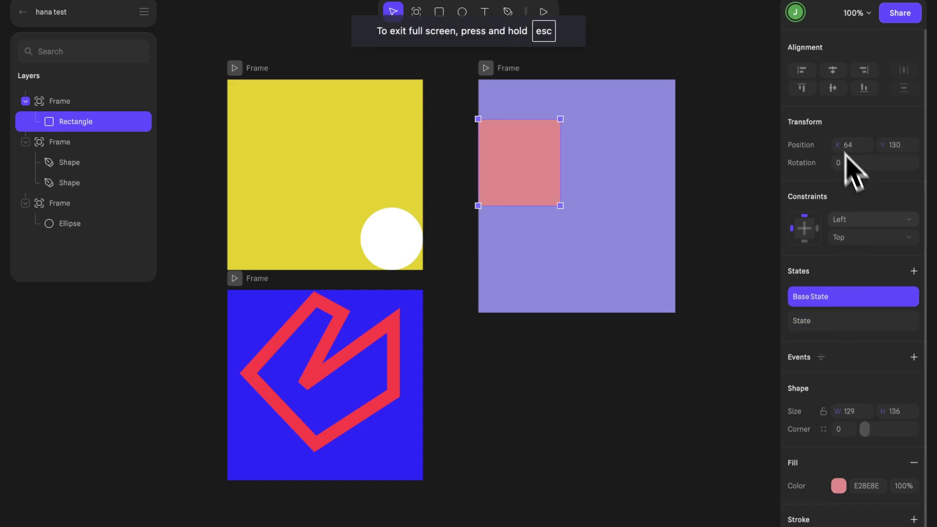
{"action": "left_click", "coordinate": [854, 323]}
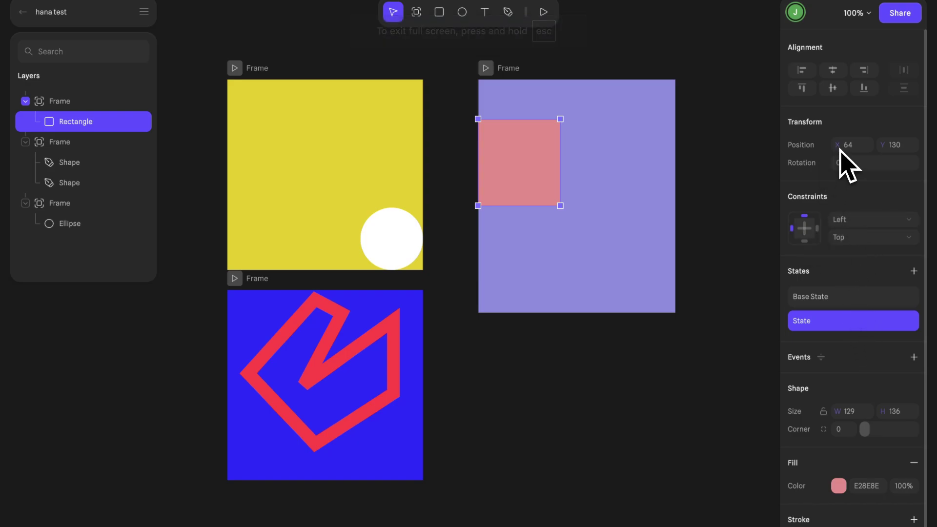
{"action": "left_click_drag", "start_coordinate": [839, 151], "coordinate": [840, 151]}
Add a Start-event Transition to the square with a first duration of 5, then preview it
{"action": "left_click", "coordinate": [914, 357]}
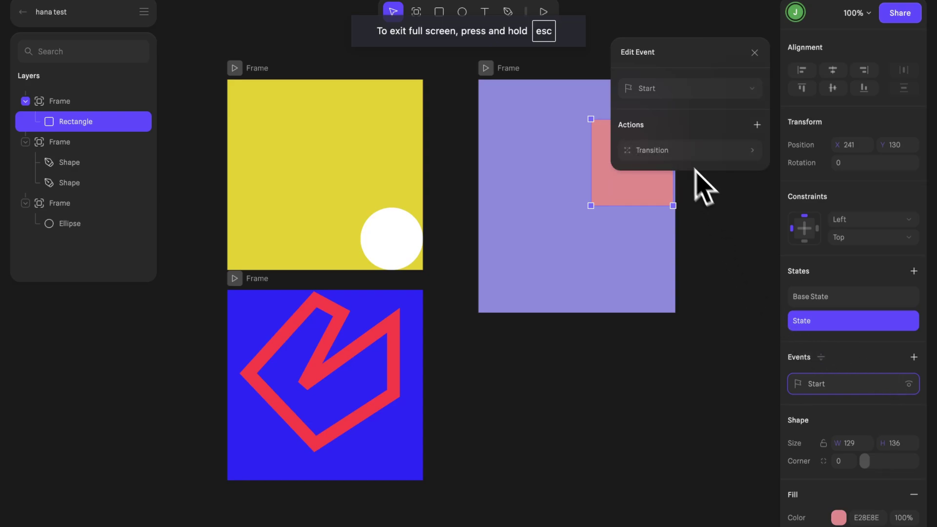
{"action": "left_click", "coordinate": [671, 150]}
{"action": "left_click", "coordinate": [659, 246]}
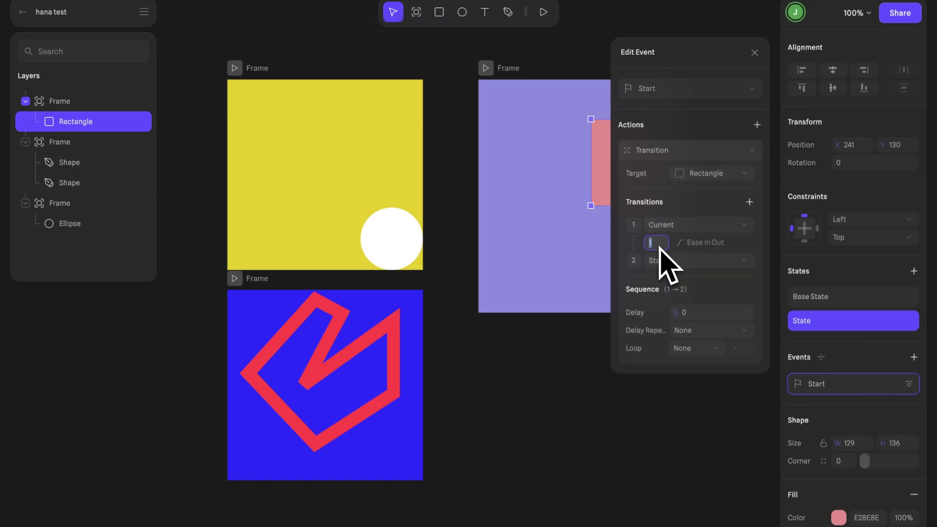
{"action": "type", "text": "5"}
{"action": "left_click", "coordinate": [544, 14]}
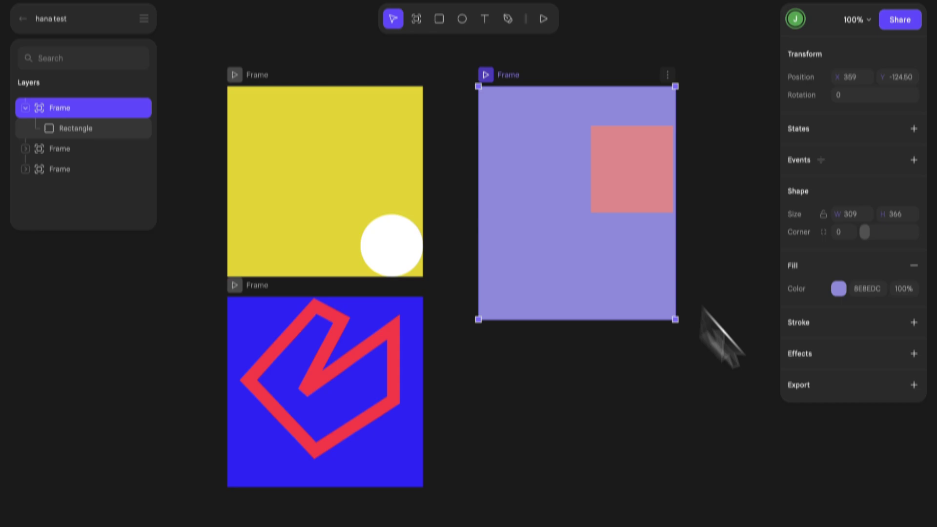
Export the lavender frame as a my.spline.design embed link with Frame Size set to Contain
{"action": "left_click", "coordinate": [914, 360]}
{"action": "left_click", "coordinate": [796, 382]}
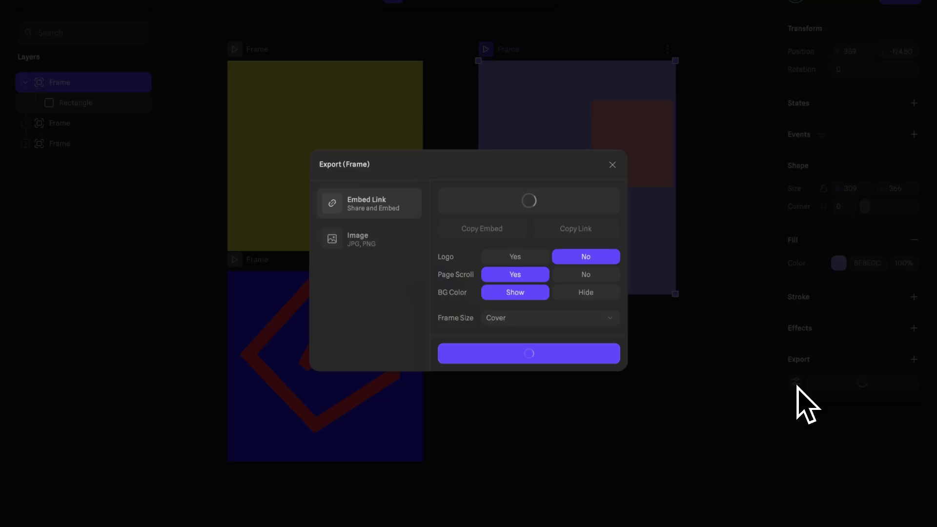
{"action": "left_click", "coordinate": [529, 319]}
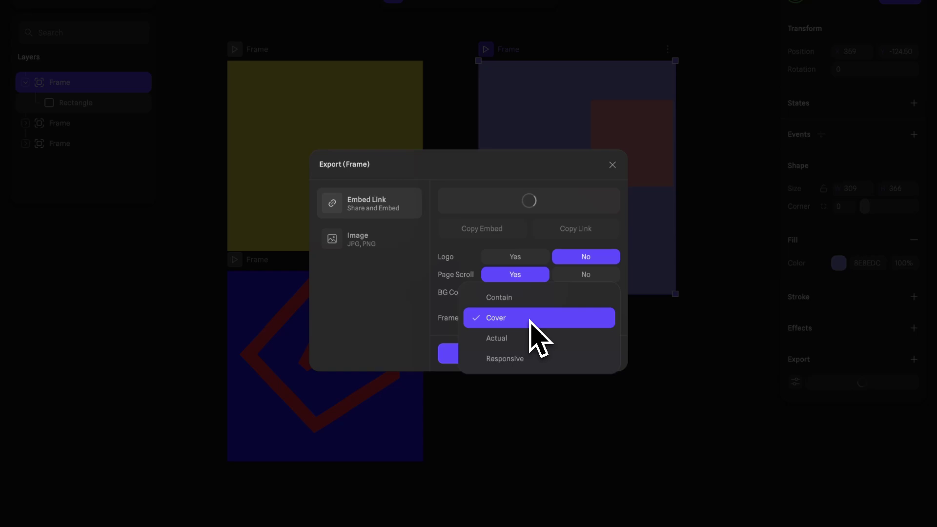
{"action": "left_click", "coordinate": [525, 297]}
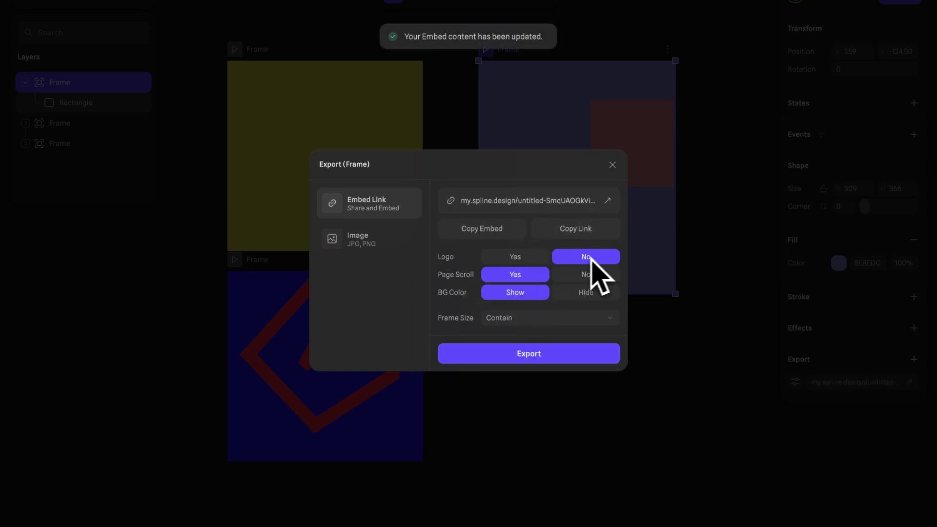
{"action": "left_click", "coordinate": [548, 360]}
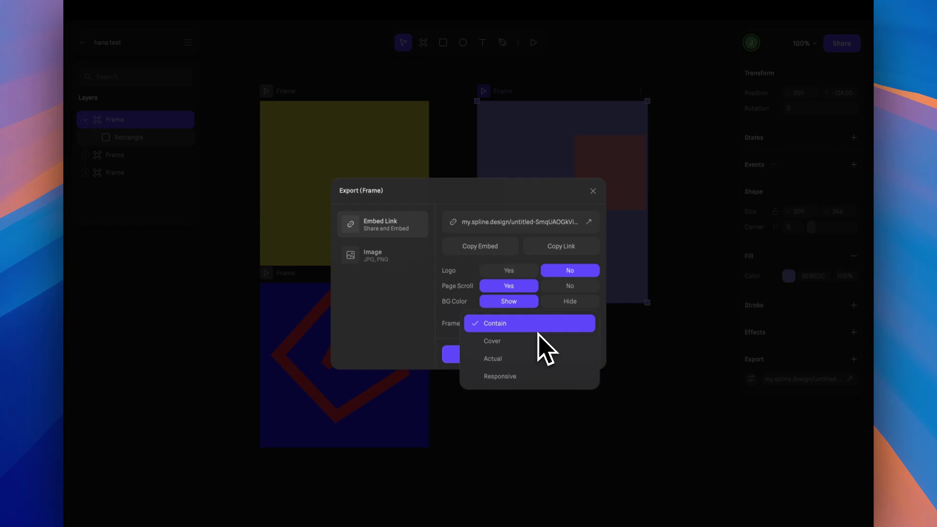
{"action": "left_click", "coordinate": [594, 192]}
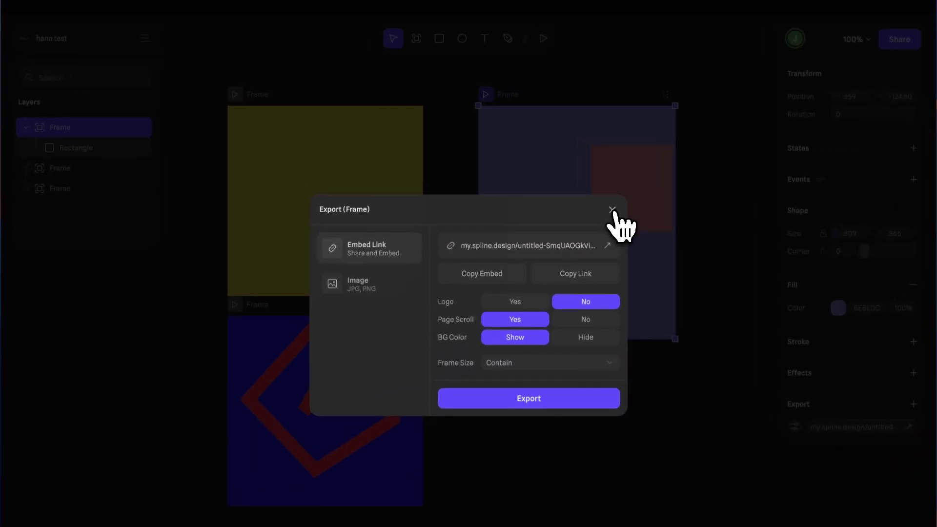
{"action": "left_click", "coordinate": [613, 211]}
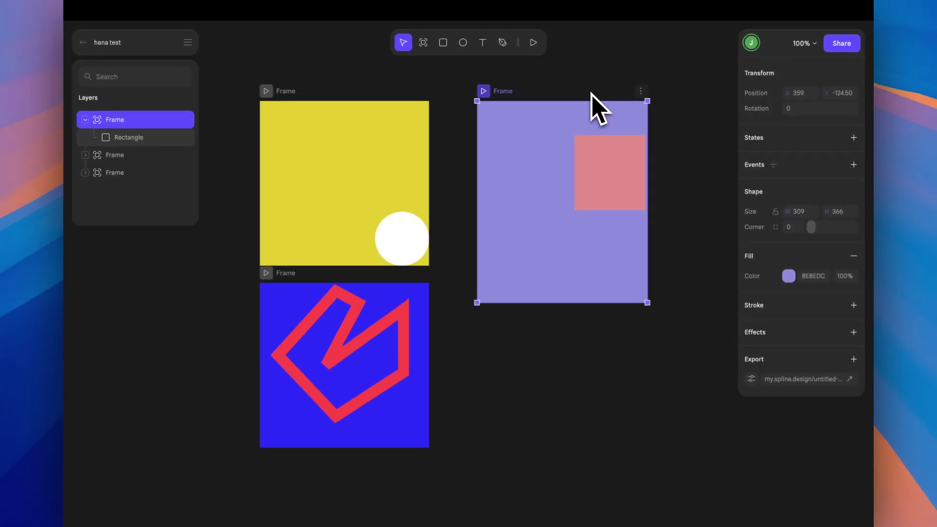
Drag the pink square down-left in its second State to about X 146, Y 145
{"action": "left_click", "coordinate": [470, 254]}
{"action": "left_click", "coordinate": [519, 138]}
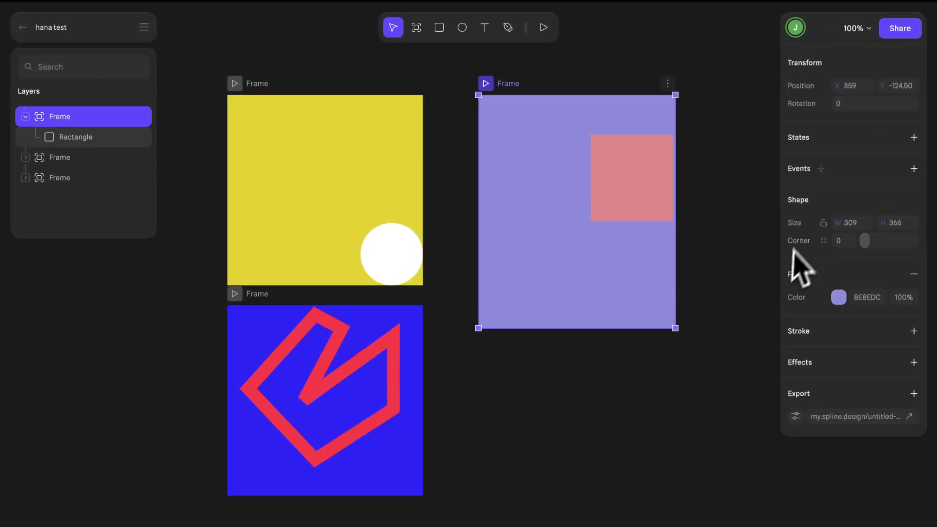
{"action": "left_click", "coordinate": [542, 81]}
{"action": "left_click", "coordinate": [512, 86]}
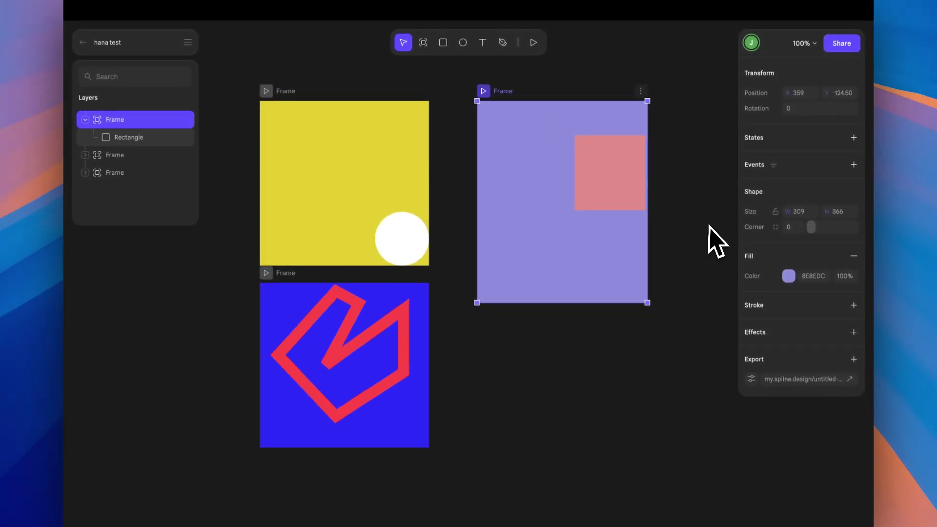
{"action": "left_click", "coordinate": [619, 175]}
{"action": "left_click_drag", "start_coordinate": [622, 164], "coordinate": [588, 183]}
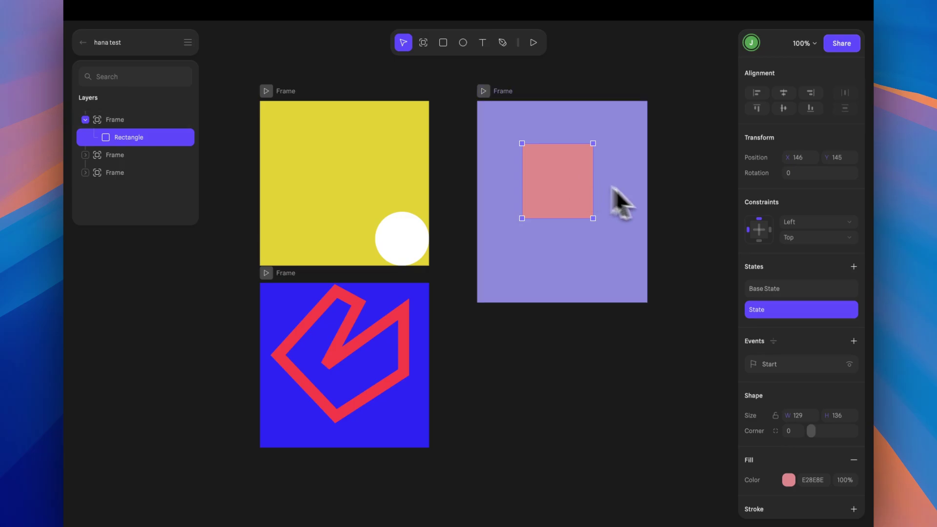
Open the pink square's Start event and its Transition action settings
{"action": "left_click", "coordinate": [769, 289]}
{"action": "left_click", "coordinate": [769, 309]}
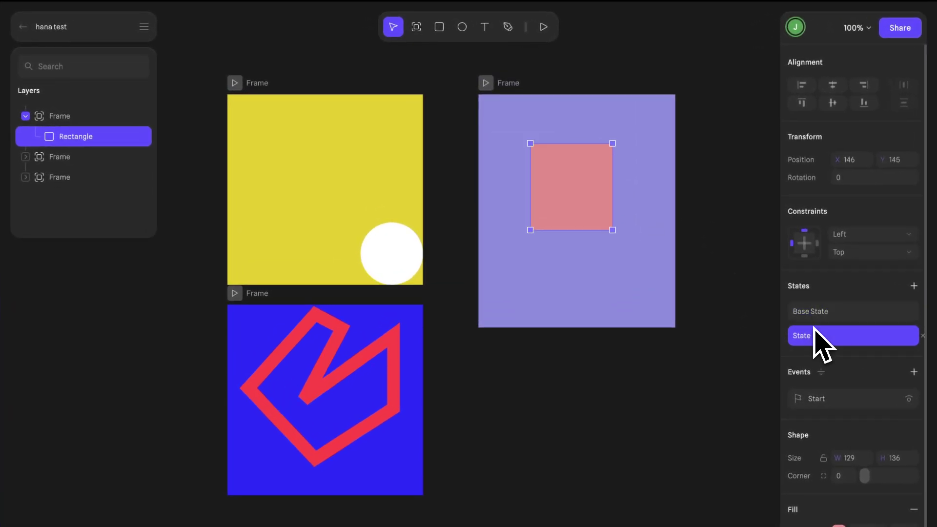
{"action": "left_click", "coordinate": [826, 398]}
{"action": "left_click", "coordinate": [674, 165]}
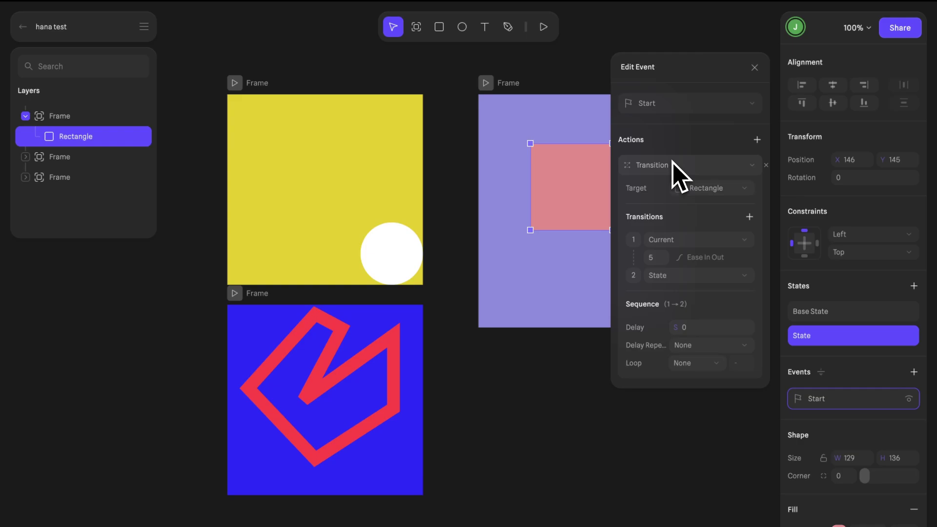
{"action": "left_click", "coordinate": [672, 163]}
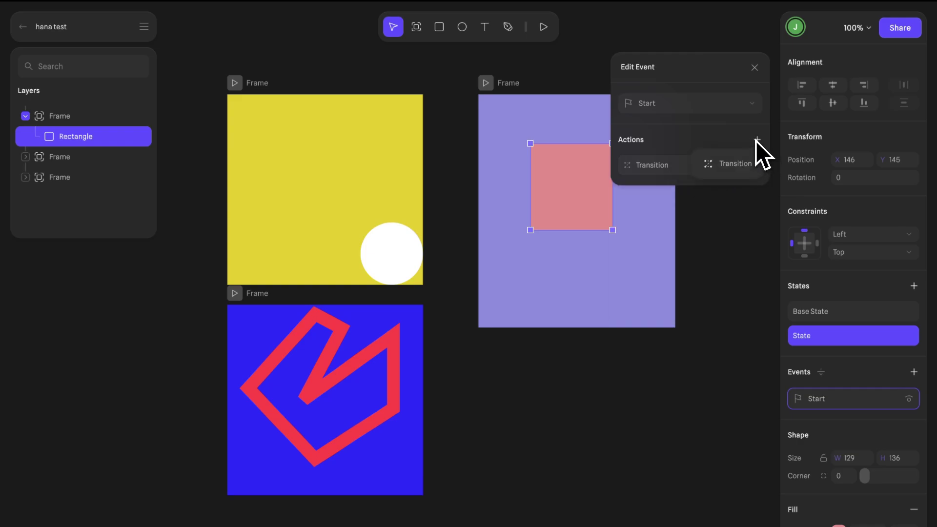
{"action": "left_click", "coordinate": [756, 140]}
{"action": "left_click", "coordinate": [739, 164]}
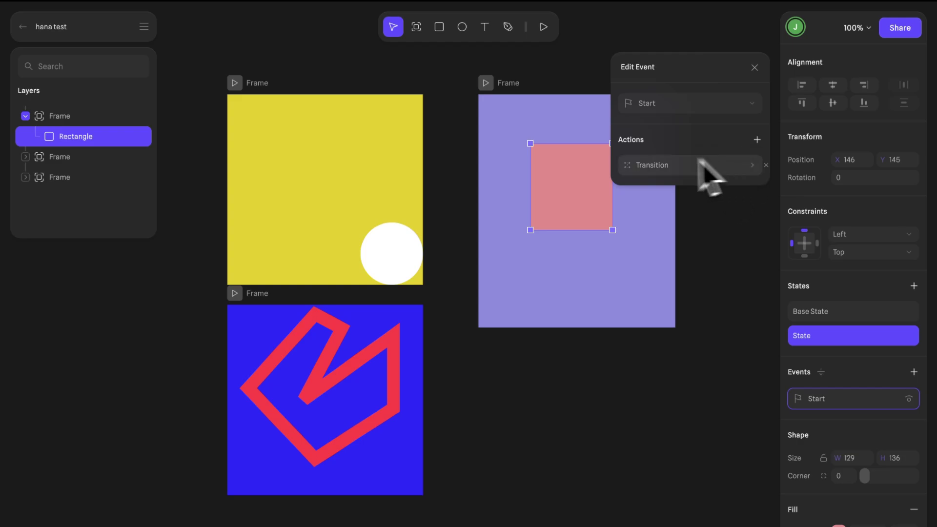
{"action": "left_click", "coordinate": [651, 166]}
{"action": "left_click", "coordinate": [651, 166]}
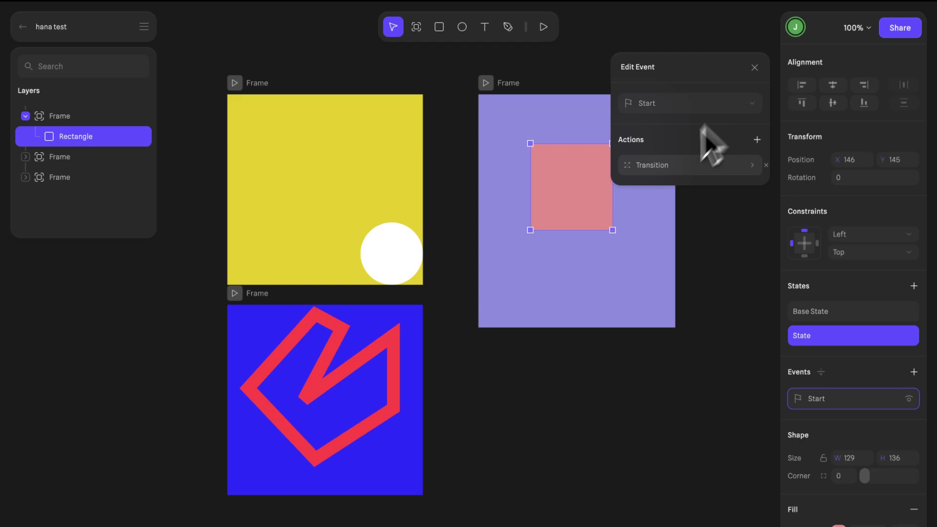
Set the transition's delay to 2 and Loop to Infinite, then preview the animation
{"action": "left_click", "coordinate": [666, 171]}
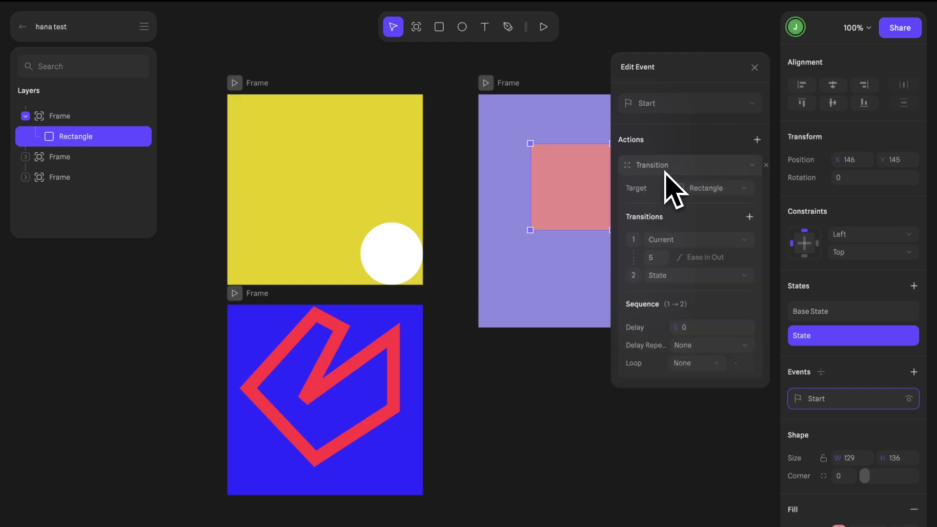
{"action": "left_click", "coordinate": [693, 345]}
{"action": "left_click", "coordinate": [695, 345]}
{"action": "left_click", "coordinate": [694, 364]}
{"action": "left_click", "coordinate": [691, 406]}
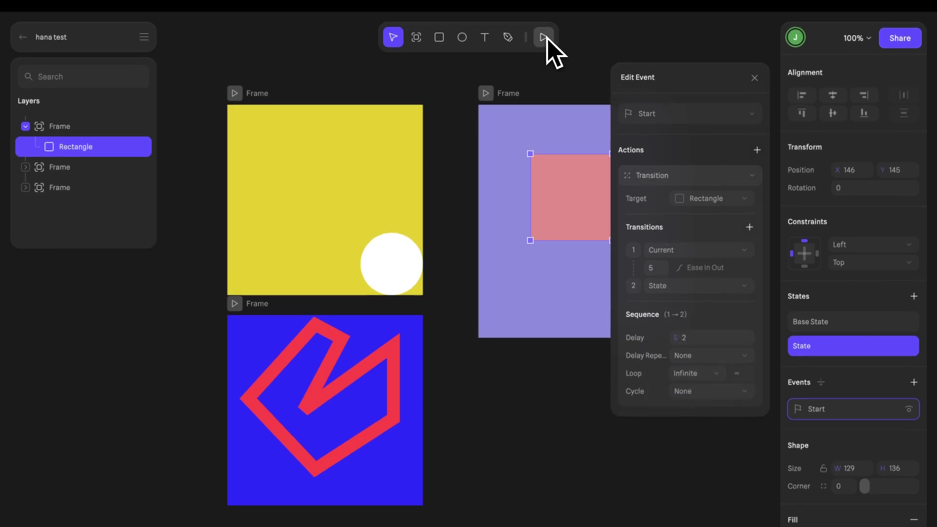
{"action": "left_click", "coordinate": [543, 37]}
Select the red outline in the blue frame and set its Corner value to 27
{"action": "left_click", "coordinate": [499, 38]}
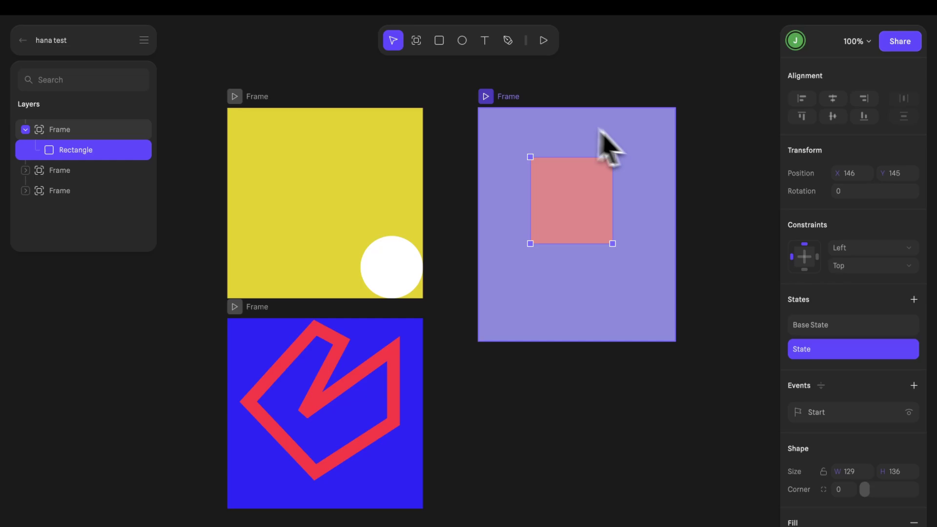
{"action": "left_click", "coordinate": [508, 99]}
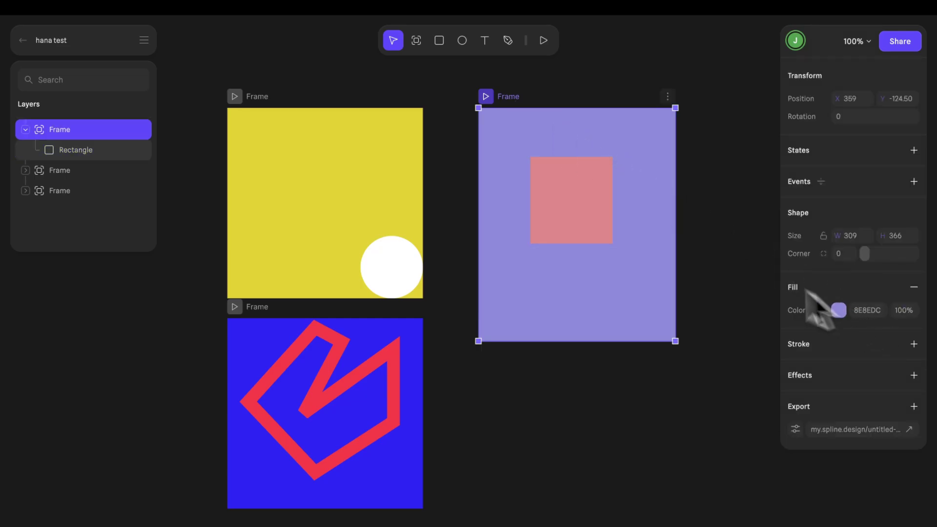
{"action": "left_click", "coordinate": [726, 268]}
{"action": "left_click", "coordinate": [405, 281]}
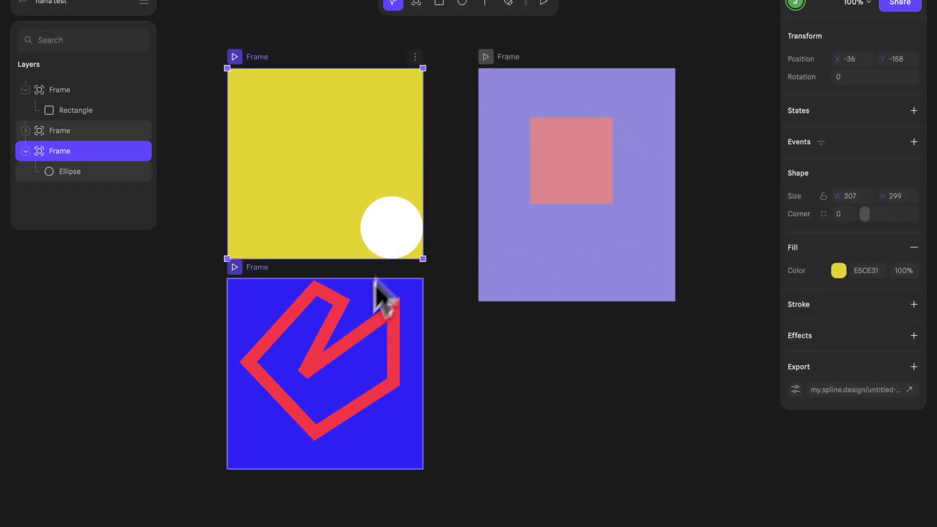
{"action": "left_click", "coordinate": [348, 336]}
{"action": "left_click", "coordinate": [348, 336]}
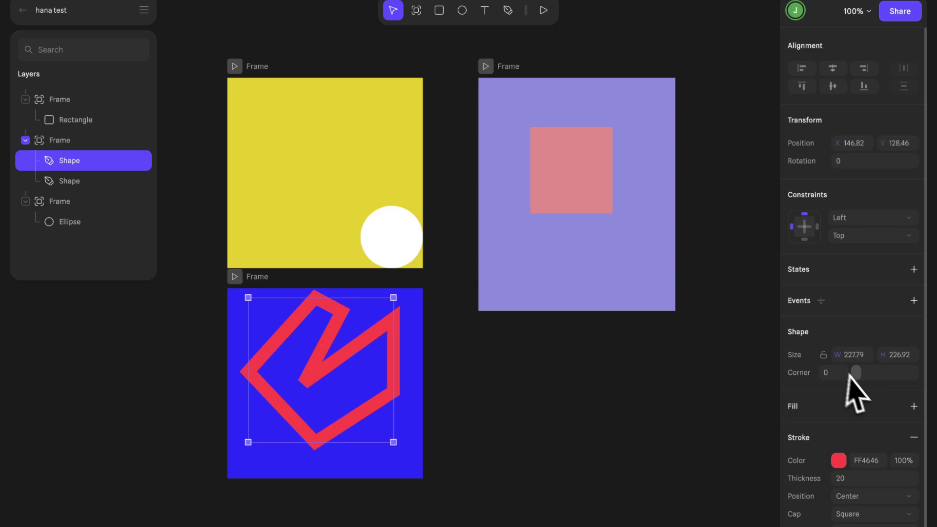
{"action": "left_click_drag", "start_coordinate": [849, 375], "coordinate": [872, 374]}
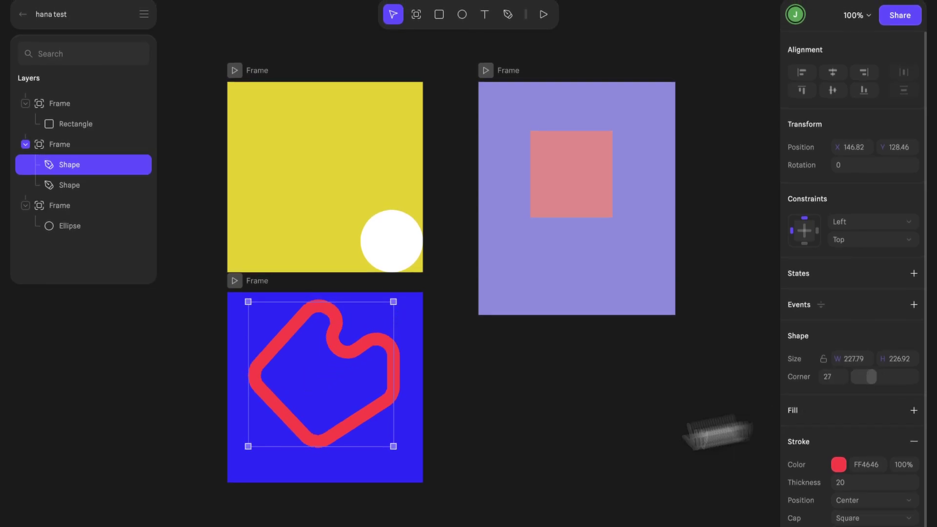
{"action": "left_click", "coordinate": [651, 444]}
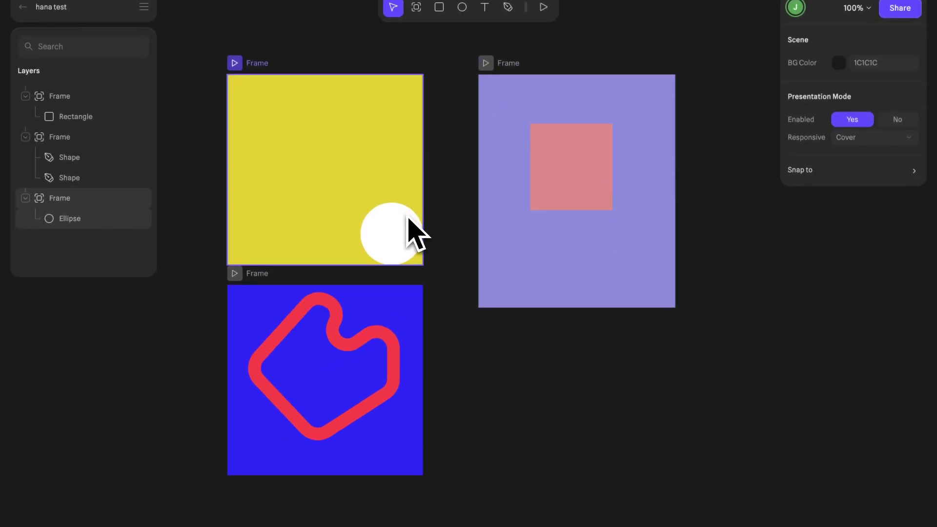
{"action": "double_click", "coordinate": [343, 365]}
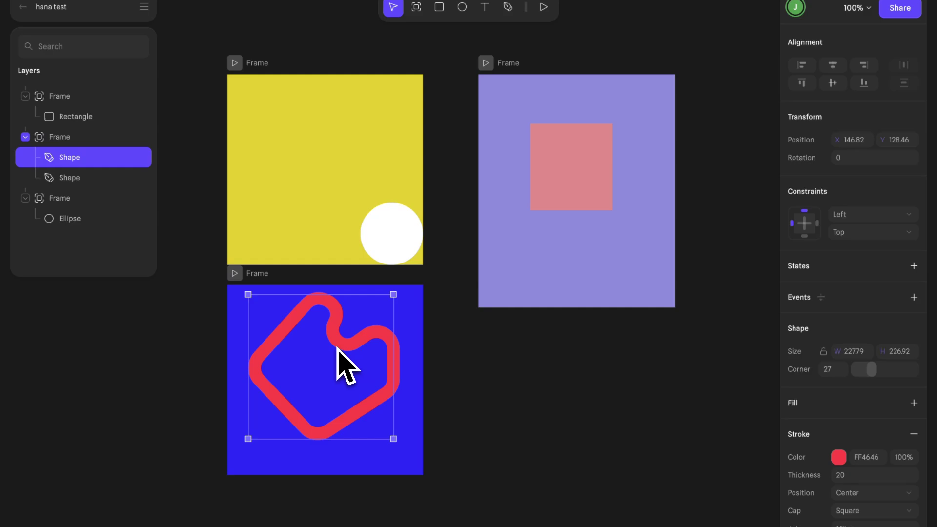
Increase the red outline's stroke thickness to 23
{"action": "left_click", "coordinate": [437, 117]}
{"action": "double_click", "coordinate": [340, 331]}
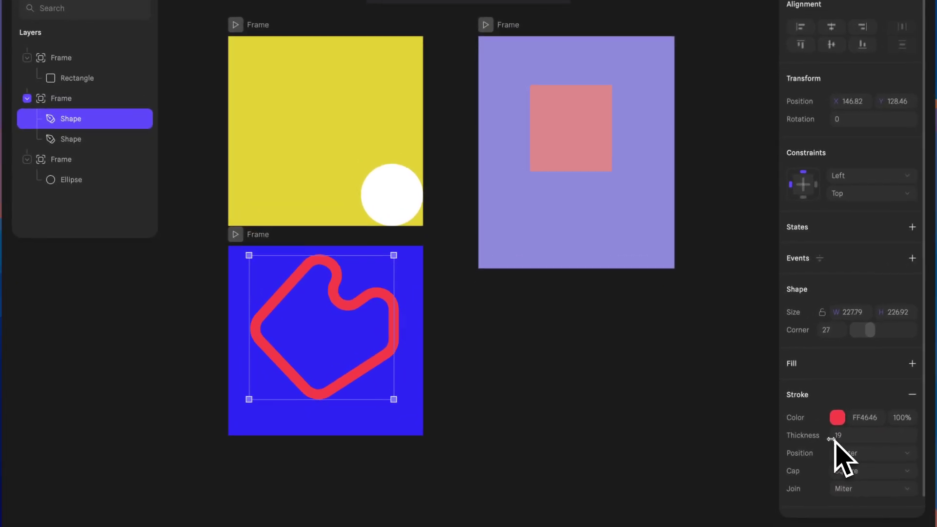
{"action": "left_click_drag", "start_coordinate": [787, 451], "coordinate": [837, 441]}
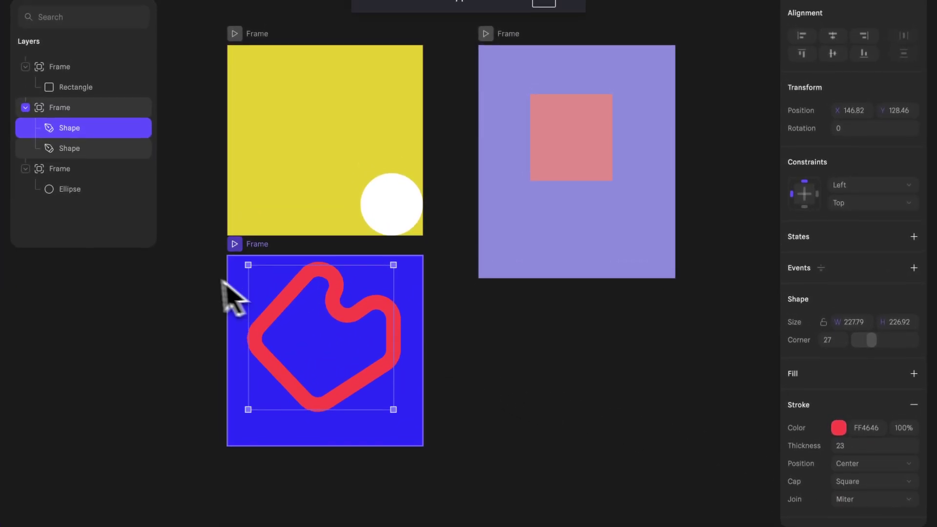
Align the red outline to the horizontal and vertical centre of the blue frame
{"action": "left_click_drag", "start_coordinate": [195, 260], "coordinate": [425, 398]}
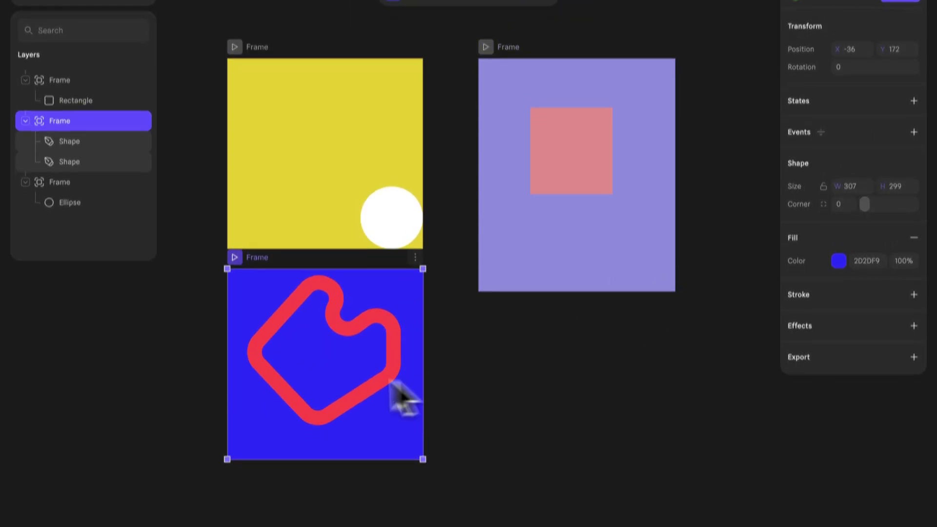
{"action": "left_click", "coordinate": [295, 387]}
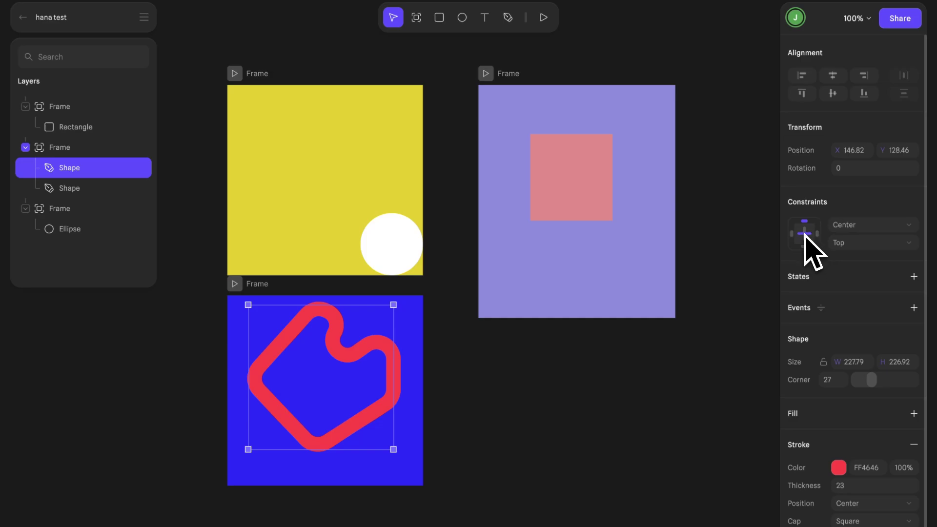
{"action": "left_click", "coordinate": [833, 75]}
{"action": "left_click", "coordinate": [832, 92]}
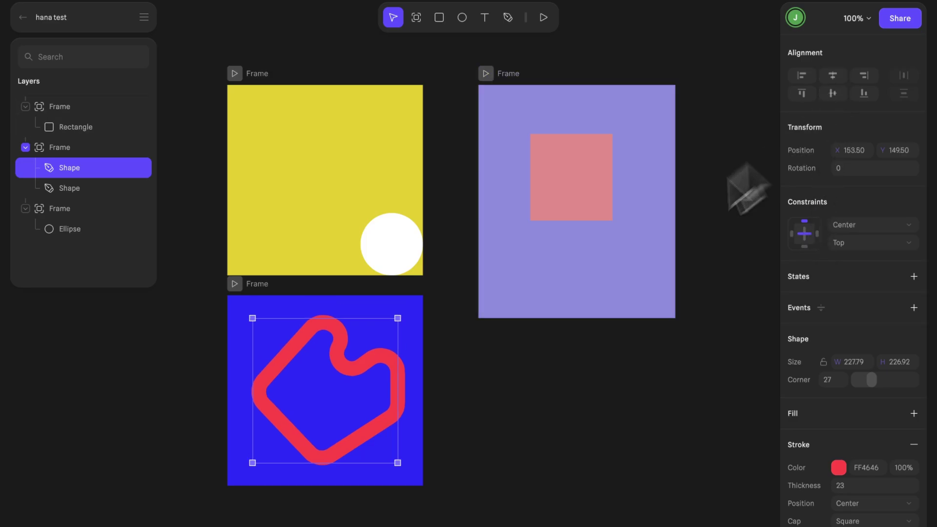
{"action": "left_click", "coordinate": [258, 288]}
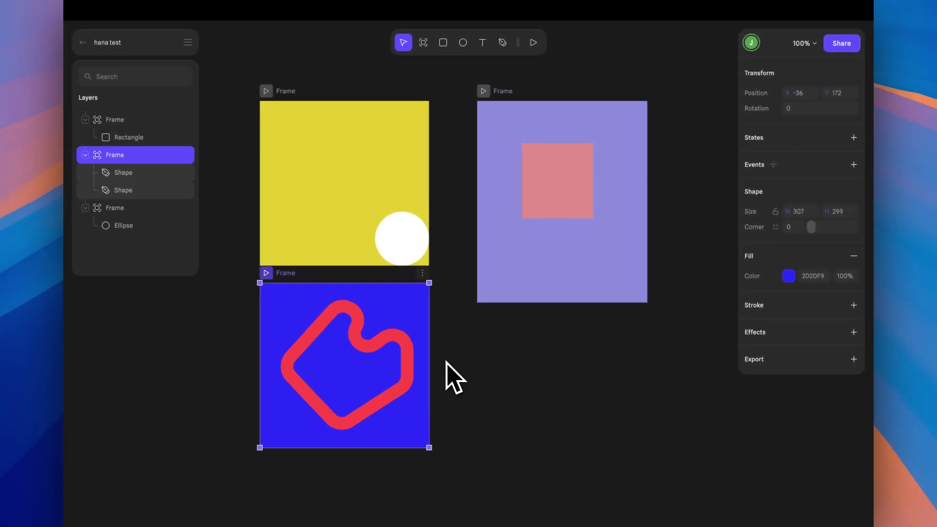
Pen-draw a closed angular path on the yellow frame and bend one vertex into a curve
{"action": "left_click", "coordinate": [450, 381]}
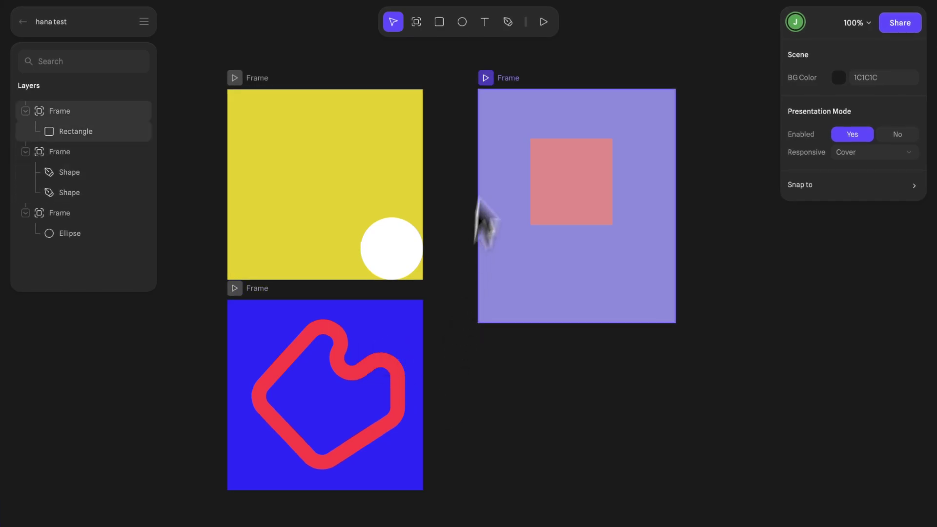
{"action": "left_click", "coordinate": [507, 22]}
{"action": "left_click", "coordinate": [344, 150]}
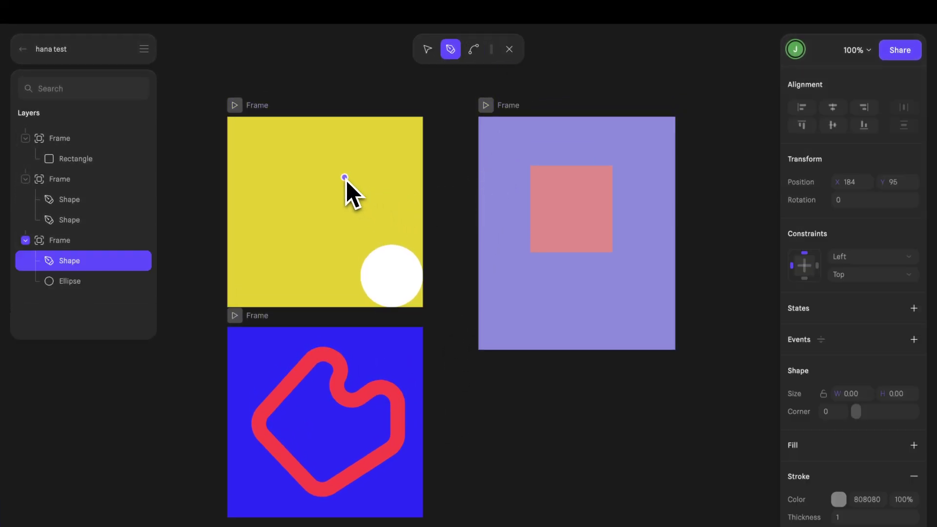
{"action": "left_click", "coordinate": [276, 206]}
{"action": "left_click", "coordinate": [276, 132]}
{"action": "left_click", "coordinate": [373, 154]}
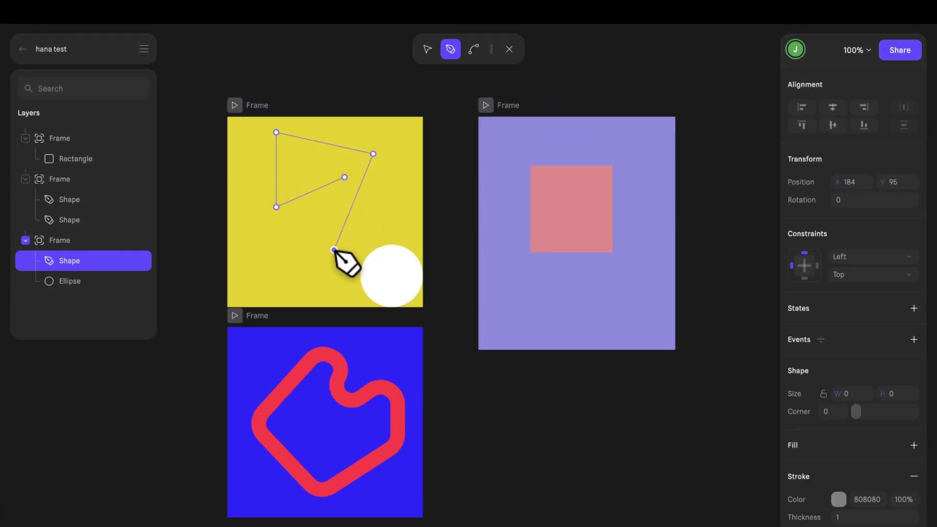
{"action": "left_click", "coordinate": [334, 250]}
{"action": "left_click", "coordinate": [345, 177]}
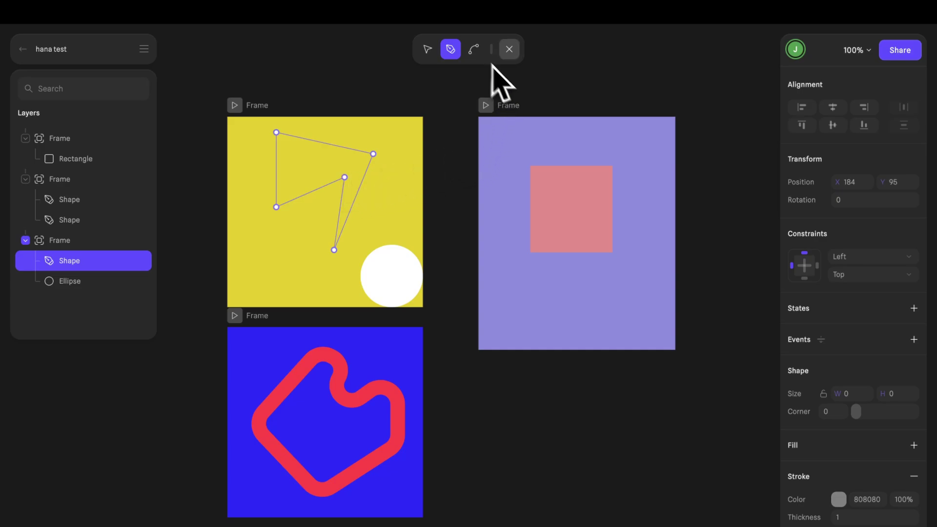
{"action": "left_click", "coordinate": [473, 49]}
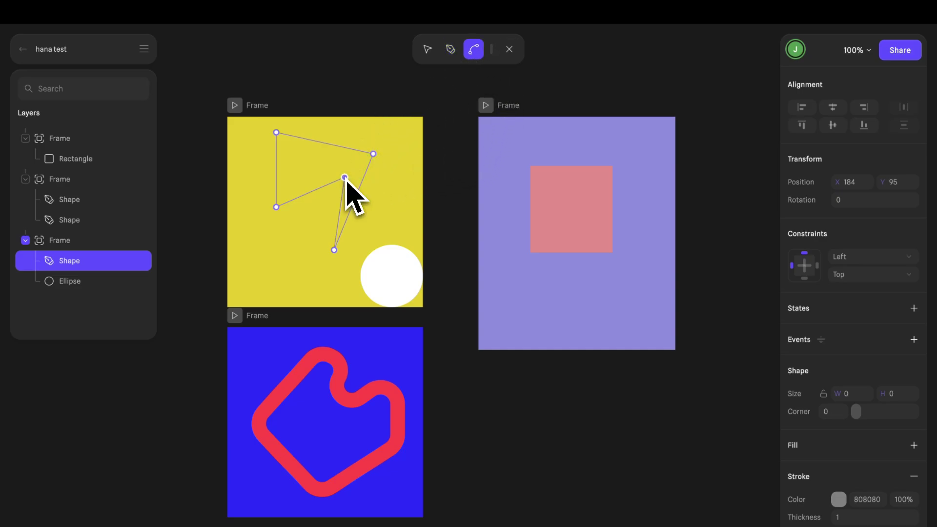
{"action": "mouse_move", "coordinate": [344, 177]}
{"action": "left_mouse_down"}
{"action": "mouse_move", "coordinate": [324, 178]}
{"action": "mouse_move", "coordinate": [364, 195]}
{"action": "mouse_move", "coordinate": [354, 181]}
{"action": "left_mouse_up"}
Finish the drawn path, then select the drawn shape and the red outline to inspect them
{"action": "left_click", "coordinate": [509, 48]}
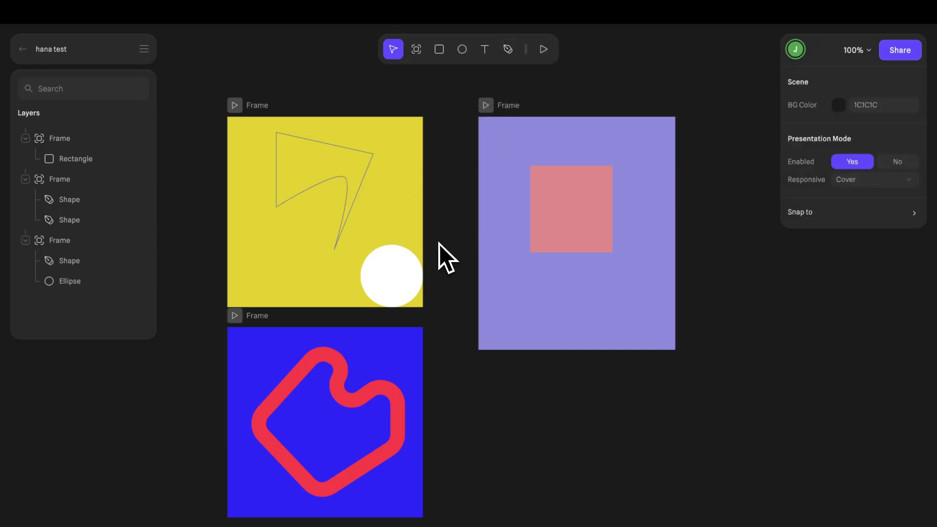
{"action": "left_click", "coordinate": [359, 198]}
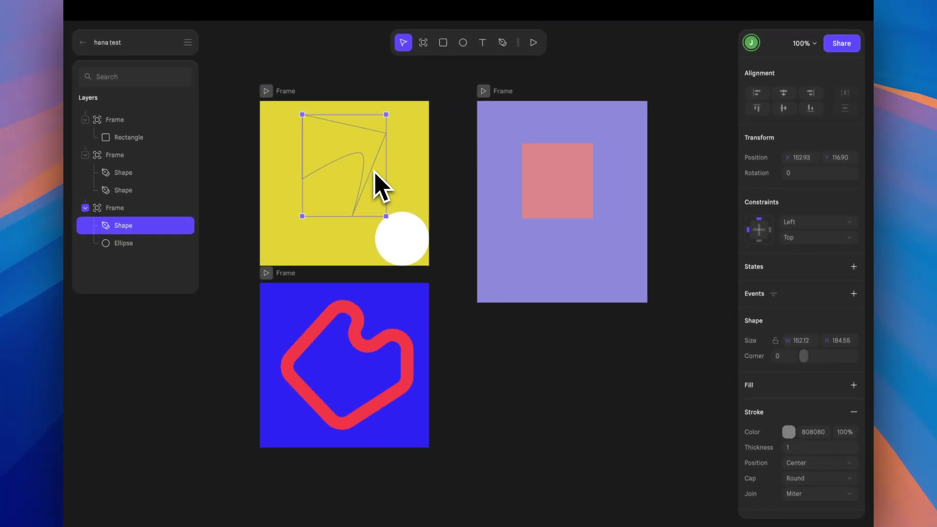
{"action": "left_click", "coordinate": [442, 292]}
{"action": "left_click", "coordinate": [358, 326]}
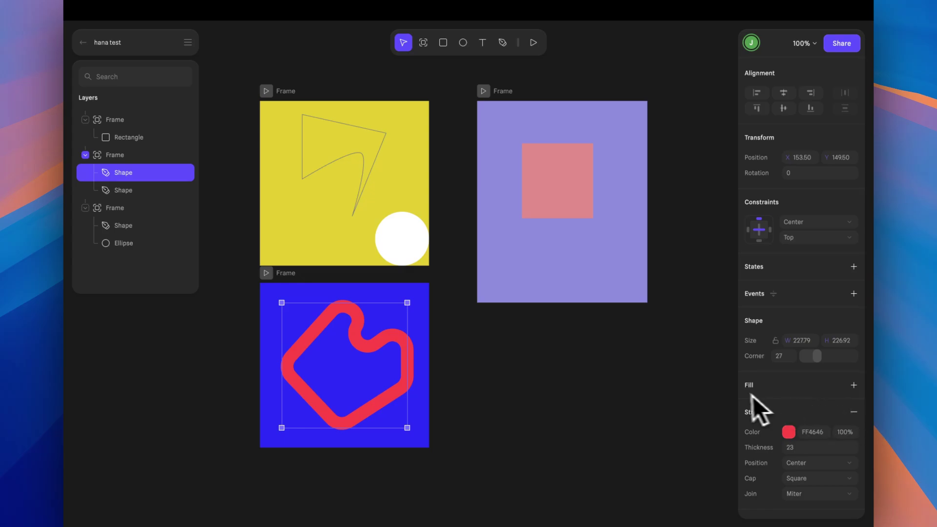
Move the purple frame about 50 px left to X 313, closer to the yellow frame
{"action": "scroll", "coordinate": [797, 388], "scroll_direction": "down", "scroll_amount": 1}
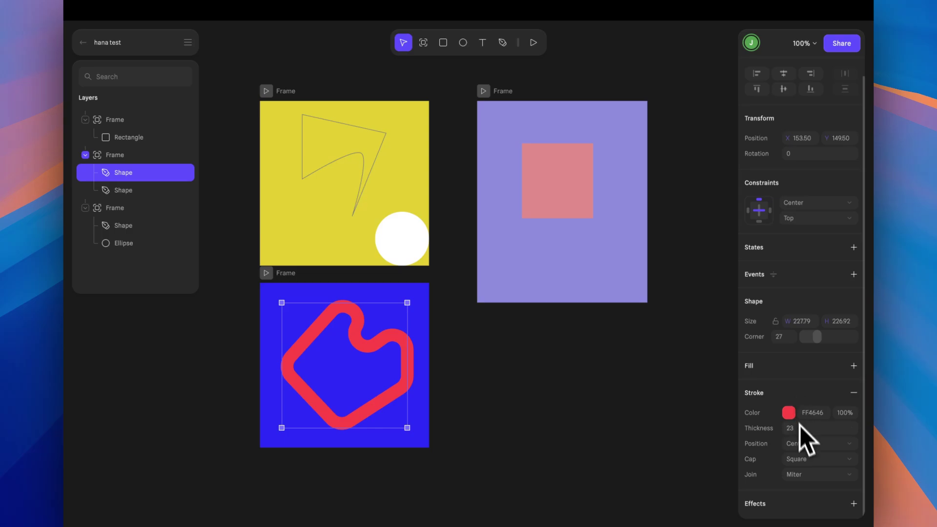
{"action": "scroll", "coordinate": [749, 387], "scroll_direction": "up", "scroll_amount": 1}
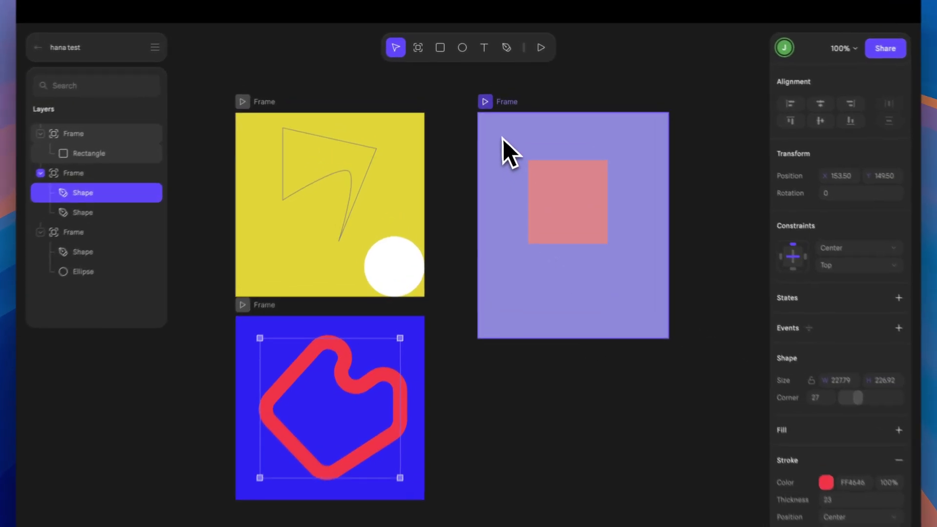
{"action": "left_click_drag", "start_coordinate": [498, 126], "coordinate": [473, 123]}
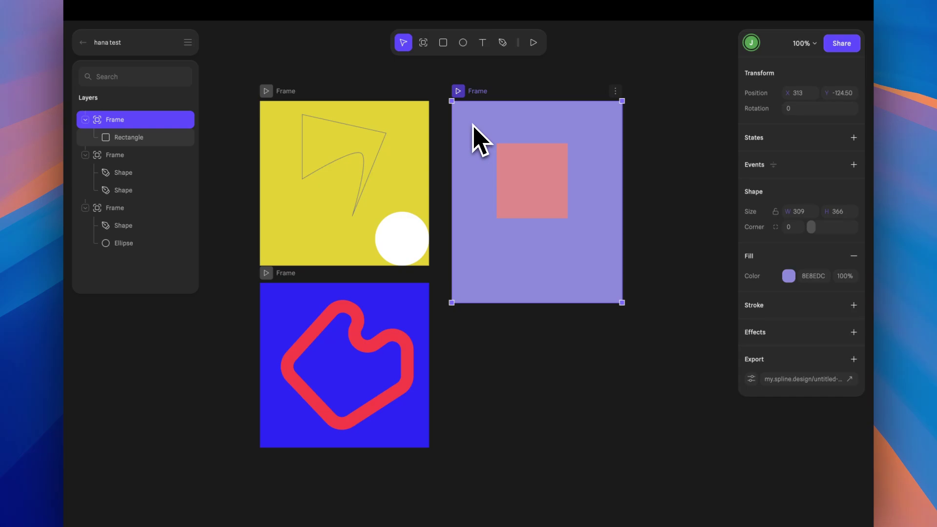
Shorten the purple frame from its bottom edge so it becomes square
{"action": "left_click", "coordinate": [575, 336]}
{"action": "left_click", "coordinate": [568, 285]}
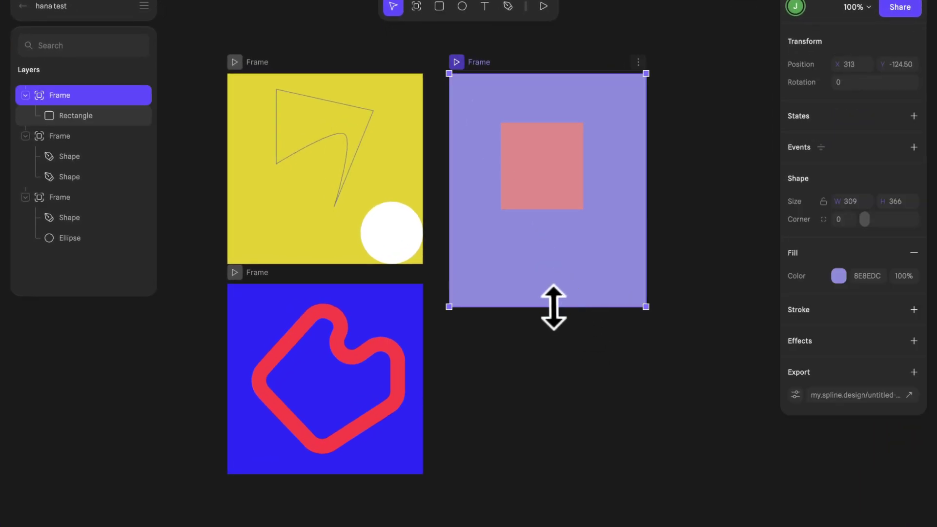
{"action": "left_click_drag", "start_coordinate": [553, 307], "coordinate": [555, 265]}
{"action": "left_click", "coordinate": [565, 318]}
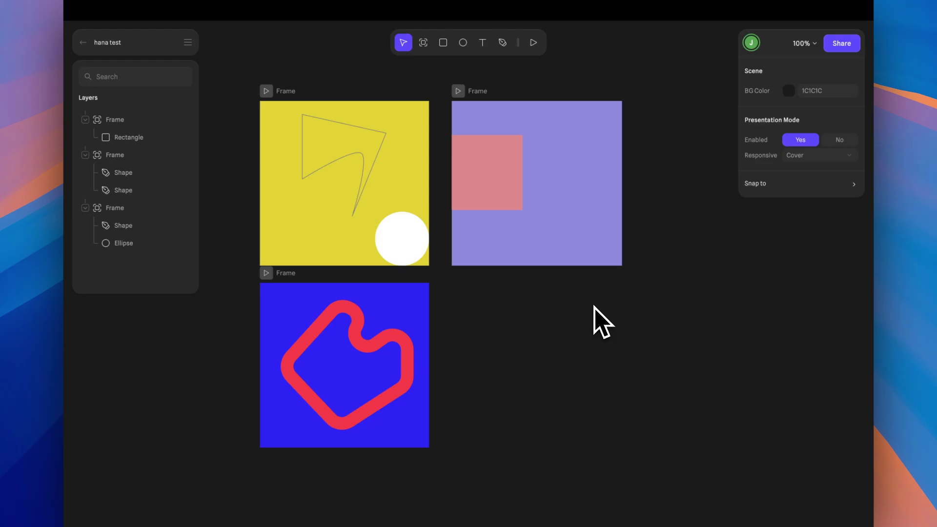
Shift the pink square right to X 175, Y 141, centred in the purple frame, and deselect
{"action": "left_click_drag", "start_coordinate": [486, 192], "coordinate": [562, 207]}
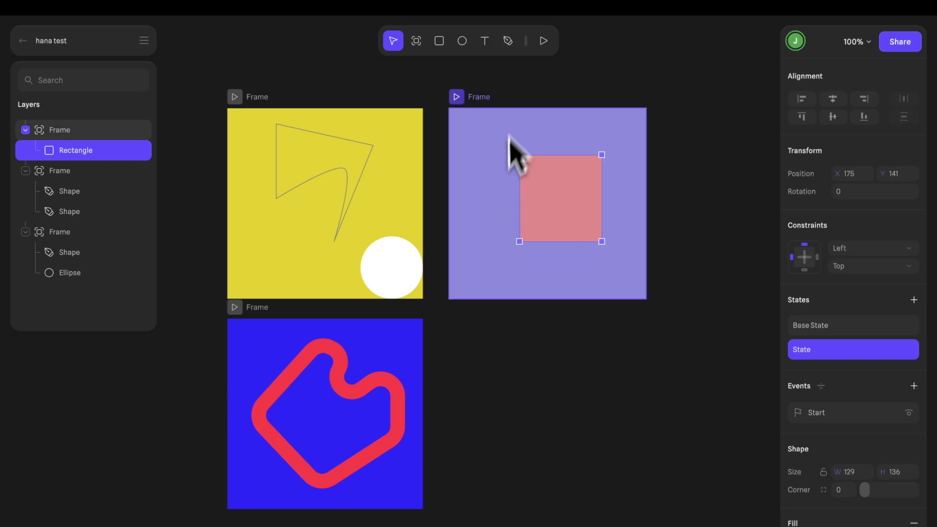
{"action": "left_click", "coordinate": [523, 104]}
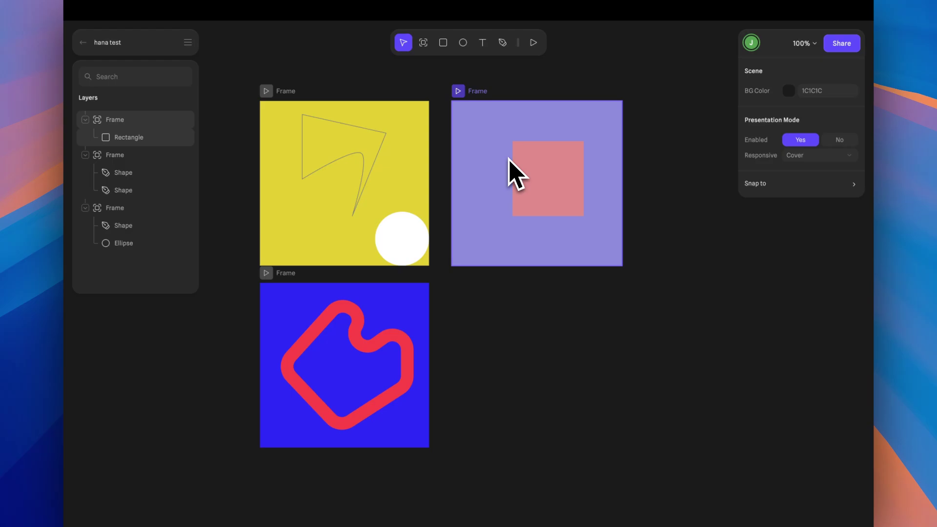
{"action": "key", "text": "Escape"}
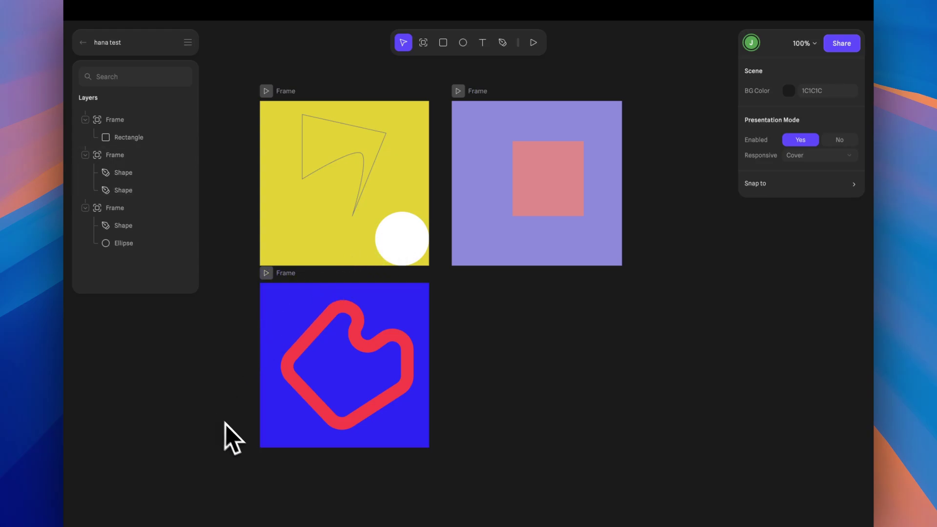